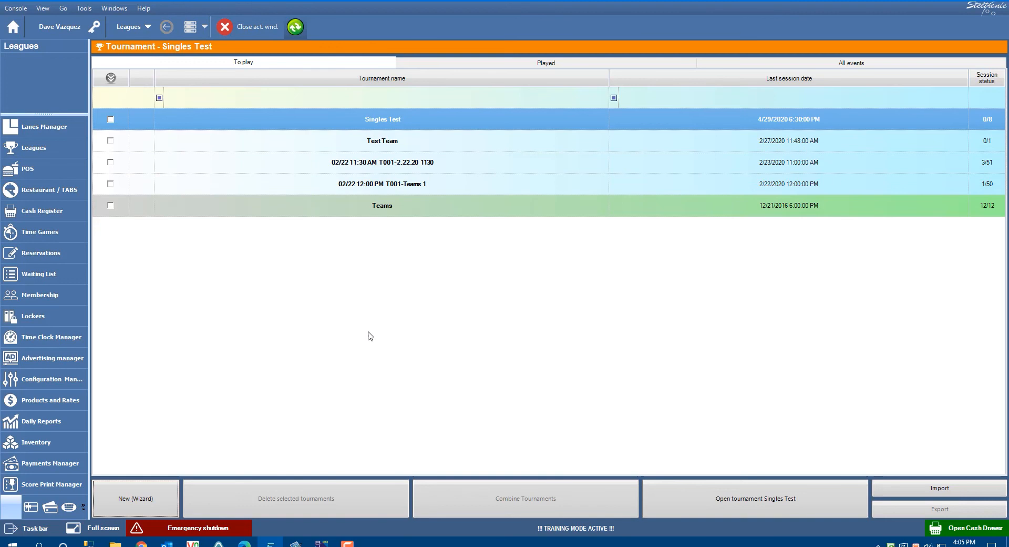
- Switch to BLS-2020 and open the Week 4 roster export to Steltronic Focus for Sample League 19-20
mouse_move(323, 544)
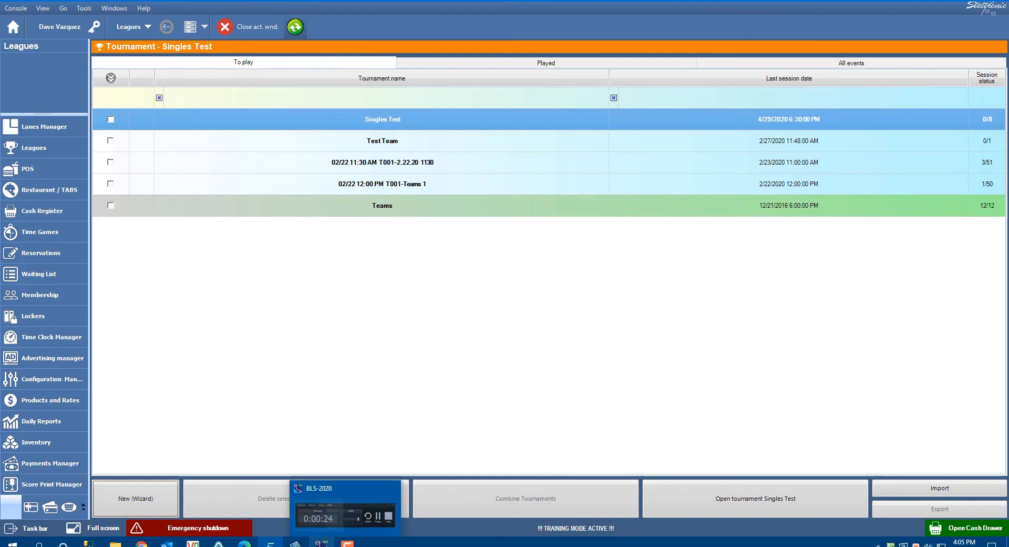
left_click(322, 542)
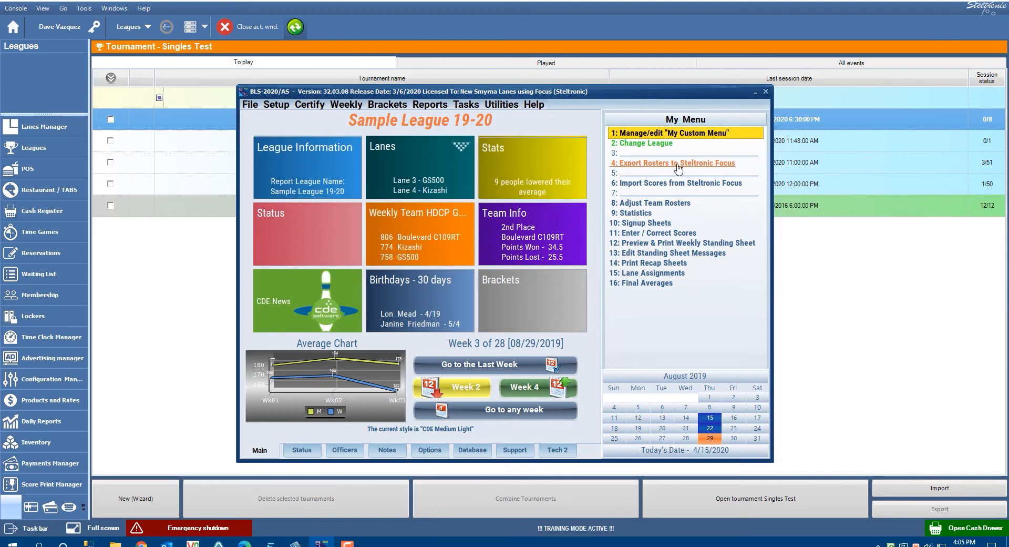
left_click(346, 104)
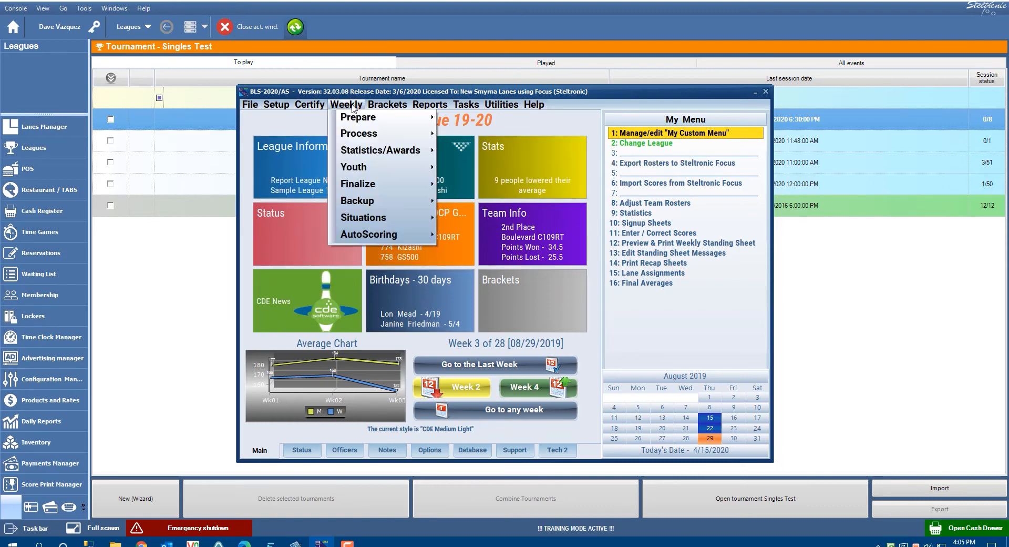
mouse_move(357, 117)
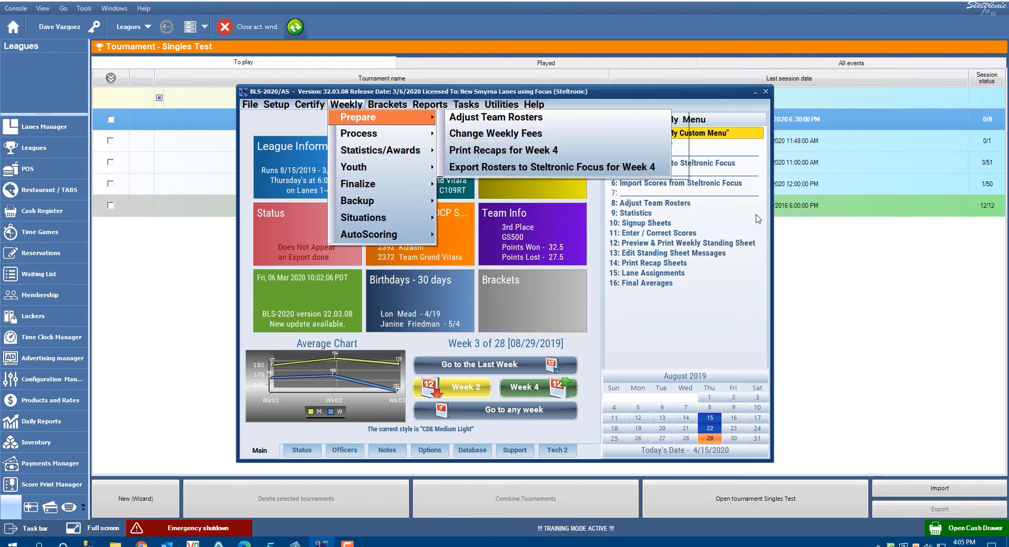
left_click(734, 165)
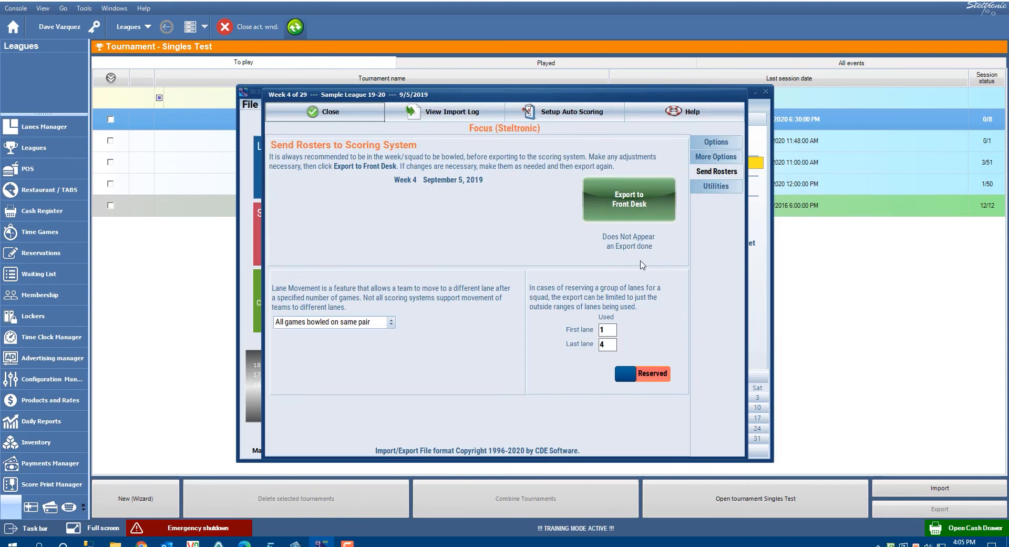
- Review the bowling options, export the Week 4 rosters to the front desk and close the export window
left_click(718, 146)
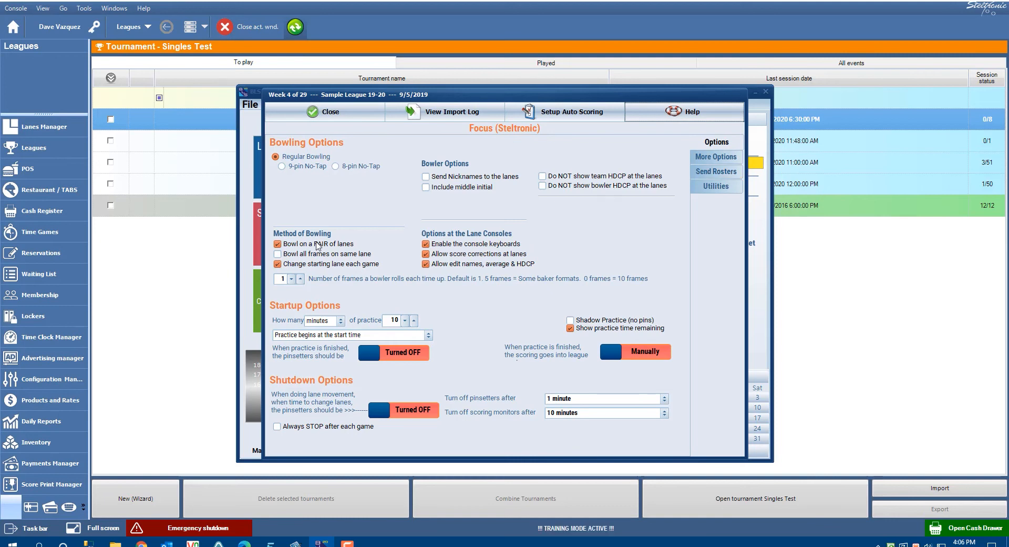
left_click(706, 174)
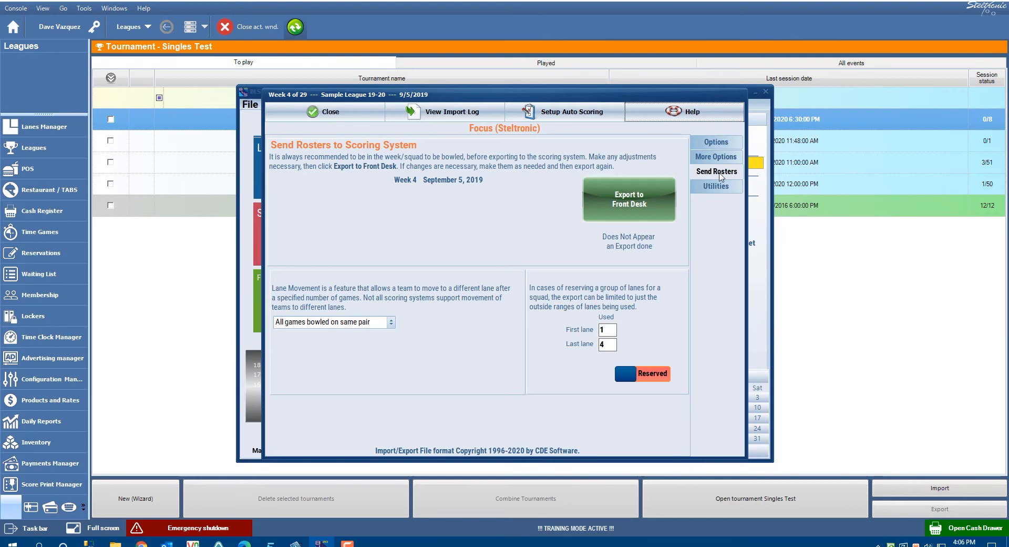
left_click(617, 214)
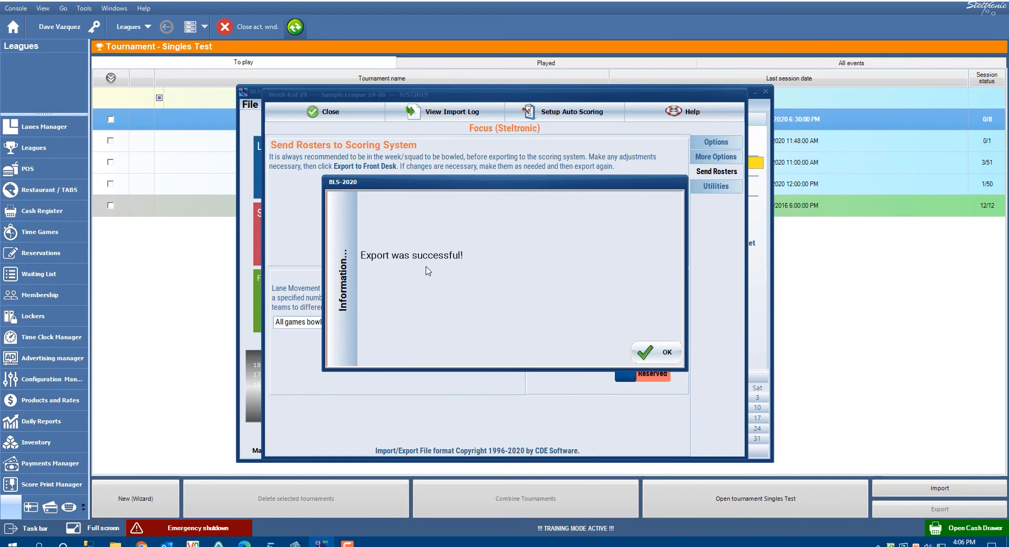
left_click(643, 357)
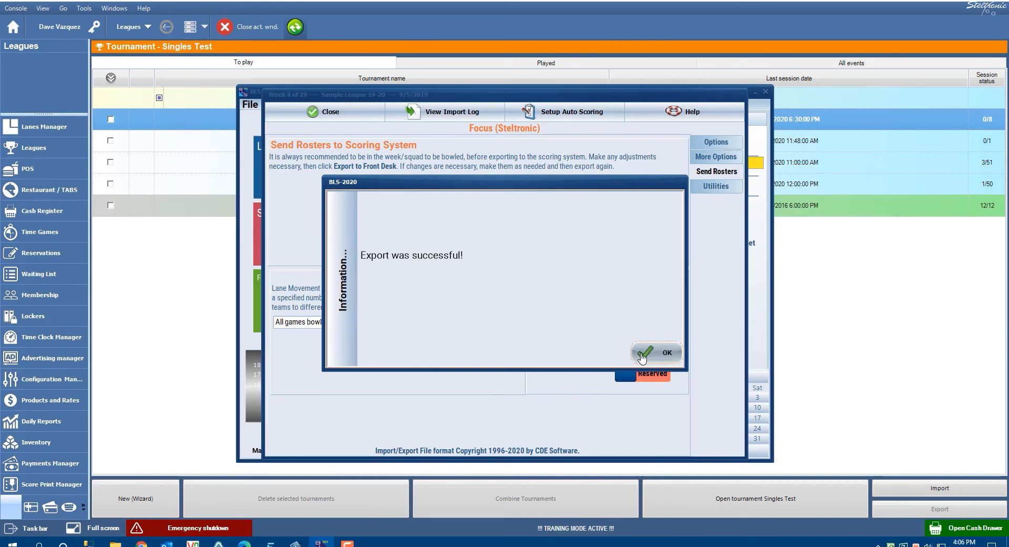
left_click(359, 110)
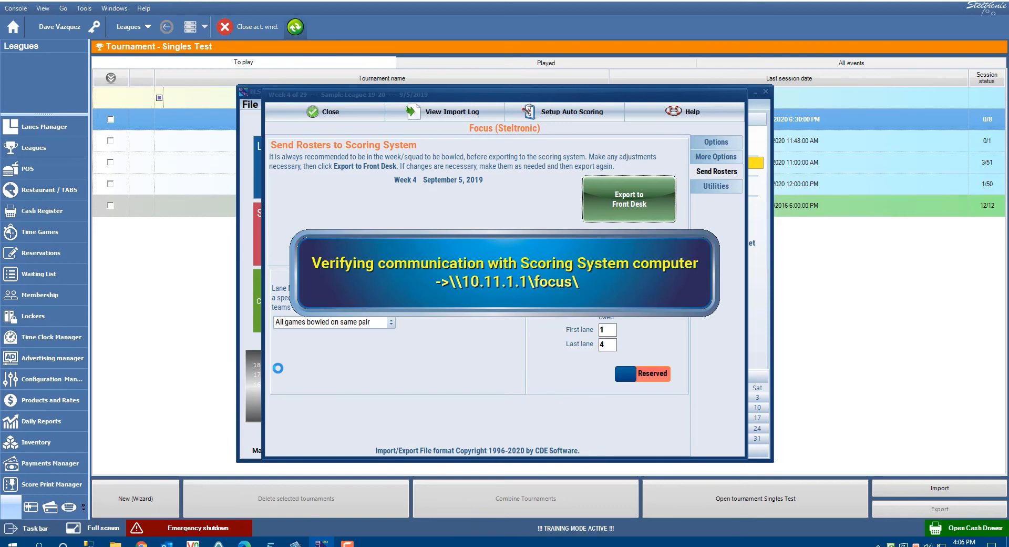
- Switch back to Steltronic Focus and import Sample League 19-20 4/29 with the default import
left_click(201, 290)
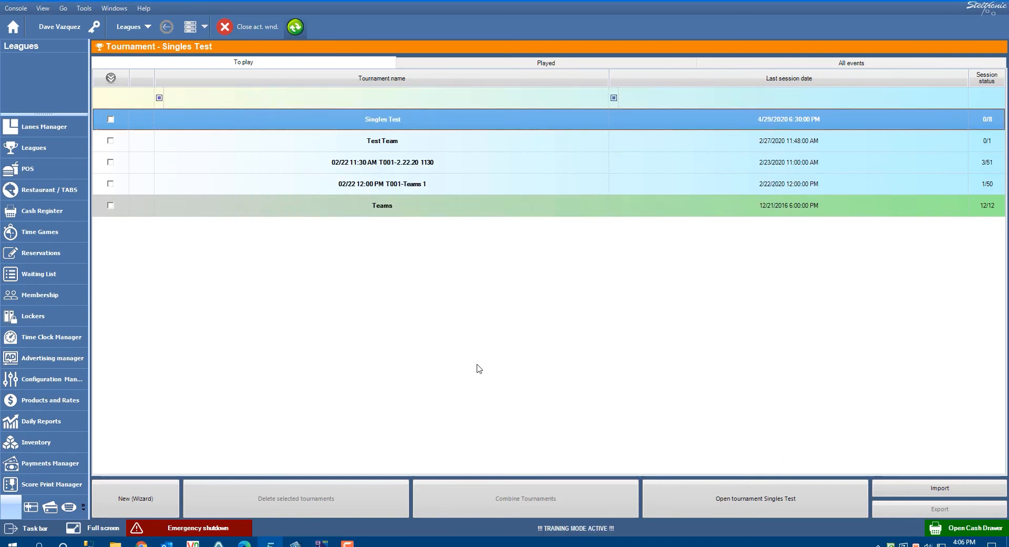
left_click(931, 490)
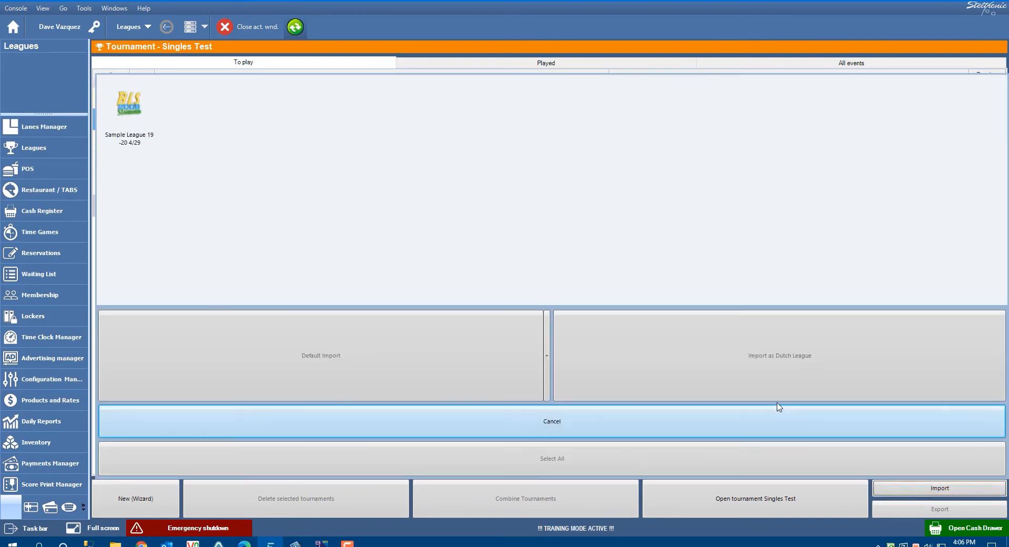
left_click(128, 140)
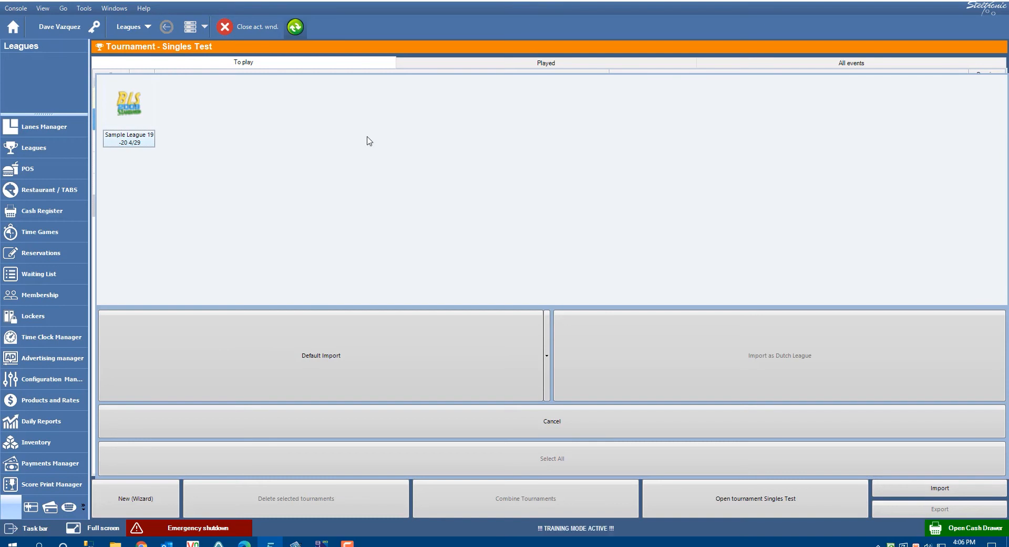
left_click(331, 377)
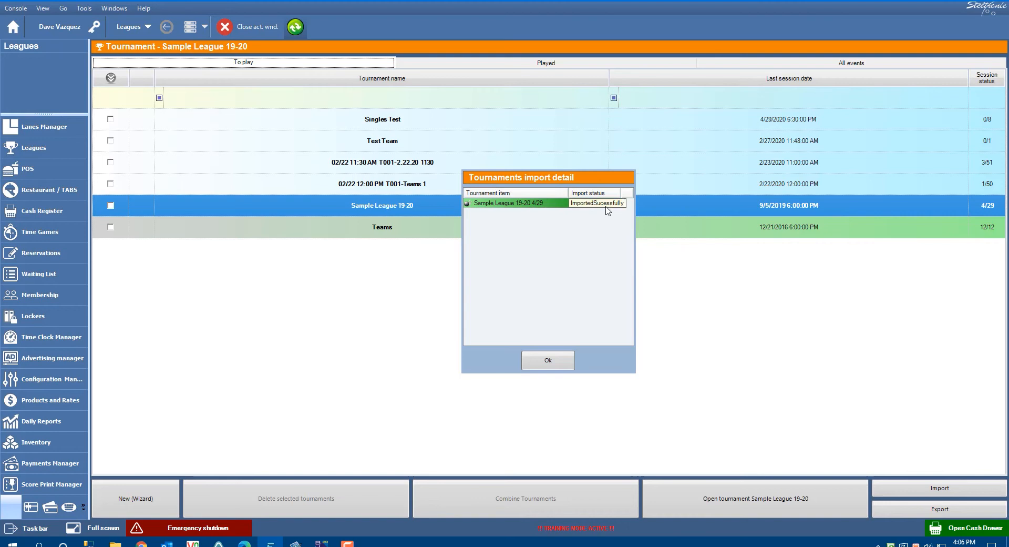
left_click(561, 363)
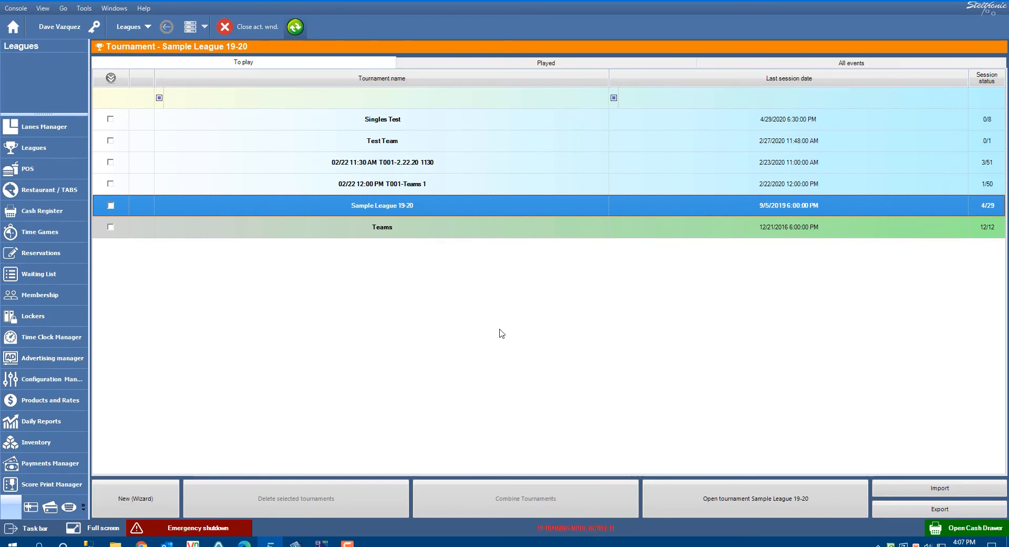
- Open the Sample League 19-20 tournament, view the Kizashi roster and send all teams to the lanes for all series
left_click(743, 504)
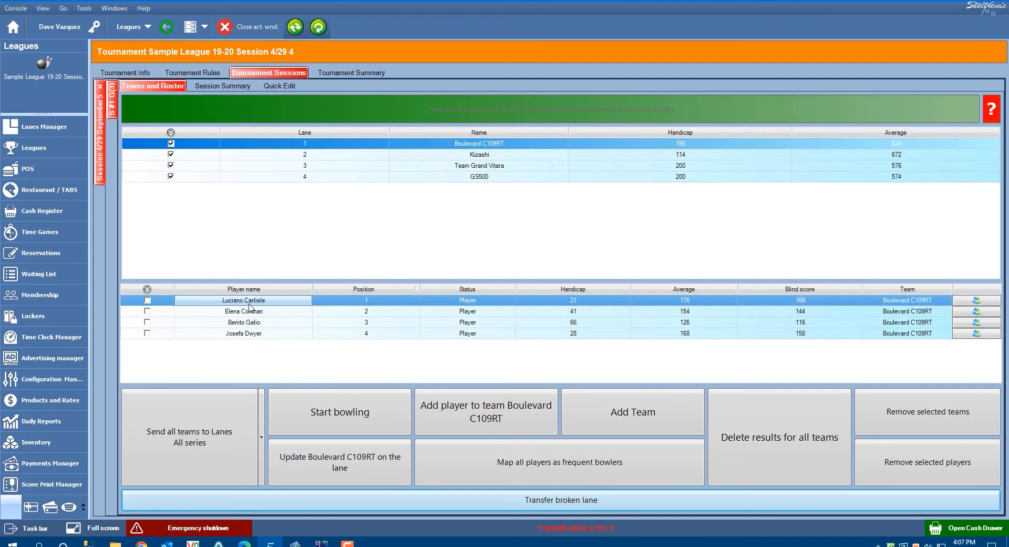
left_click(457, 157)
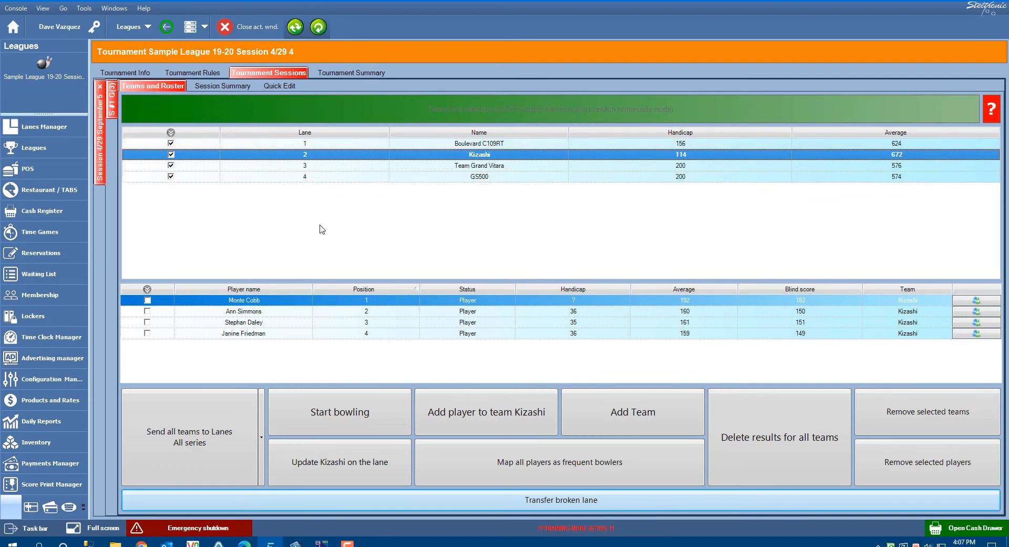
left_click(210, 451)
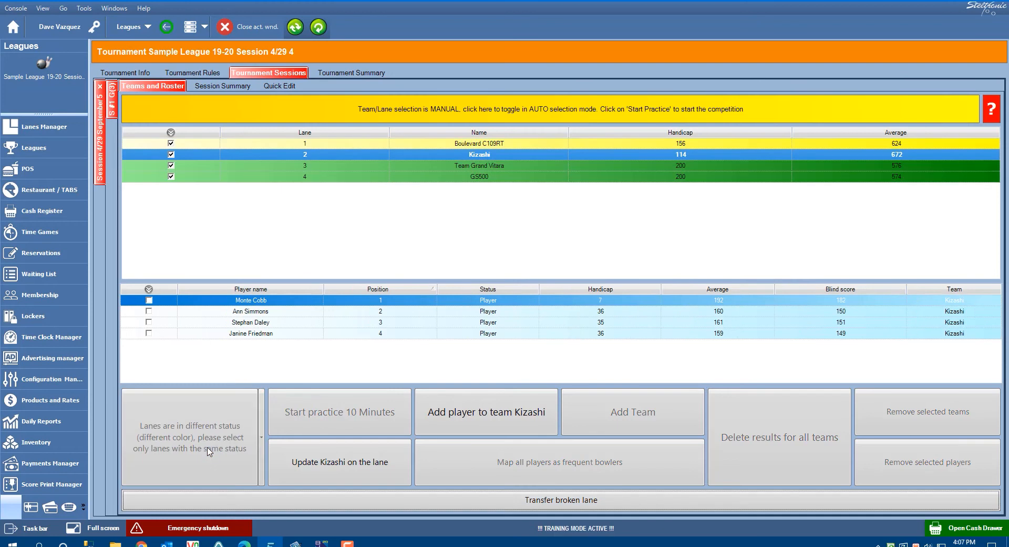
- Check the teams and players loaded on lanes 1-2 in Lanes Manager, and close the lane control window
left_click(56, 129)
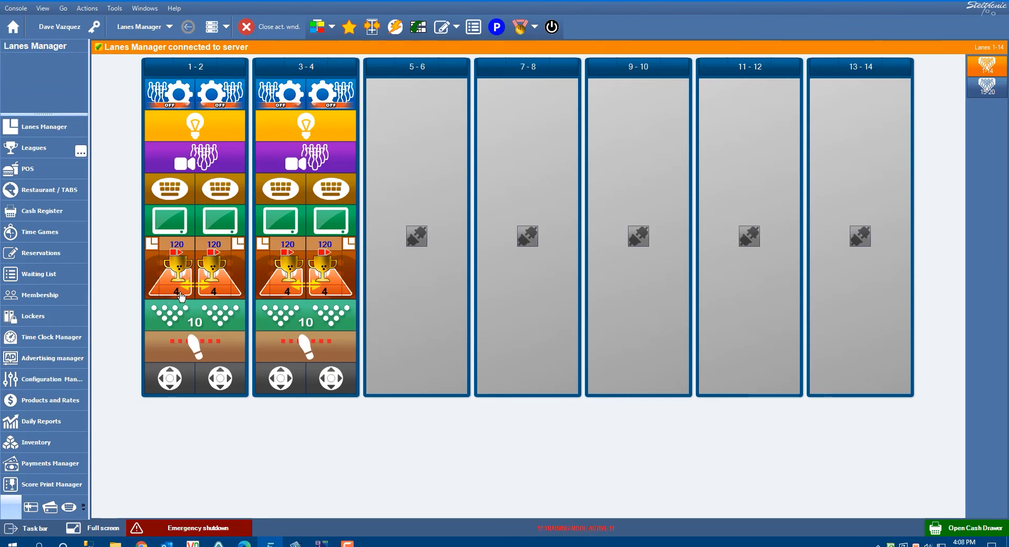
left_click(181, 253)
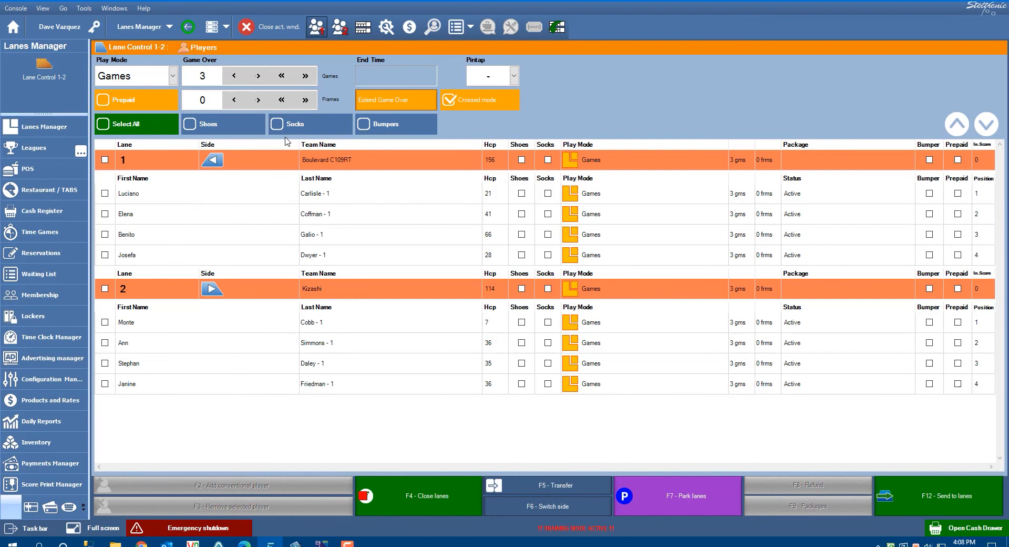
left_click(284, 30)
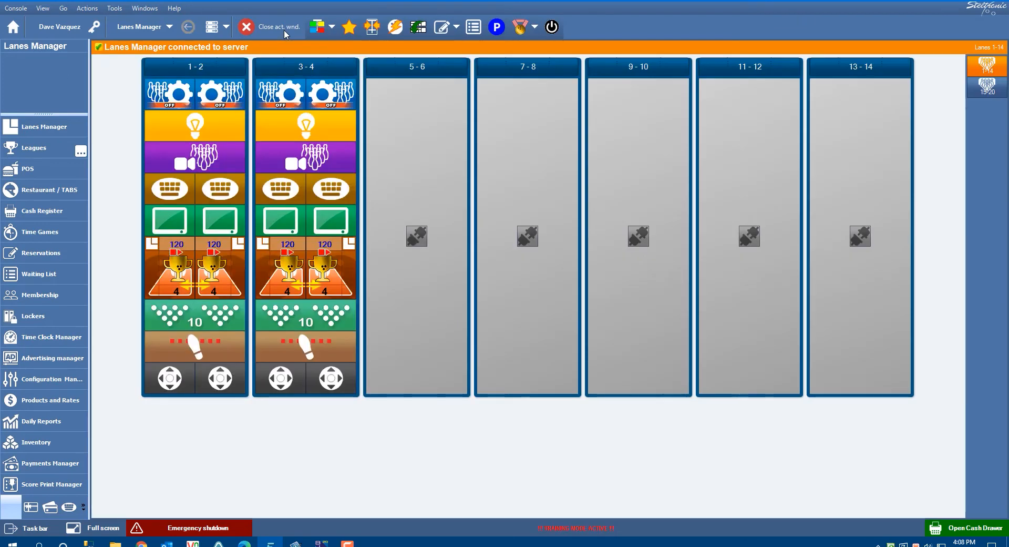
- Return to the open Sample League 19-20 session, start the 10-minute practice and start bowling
left_click(47, 153)
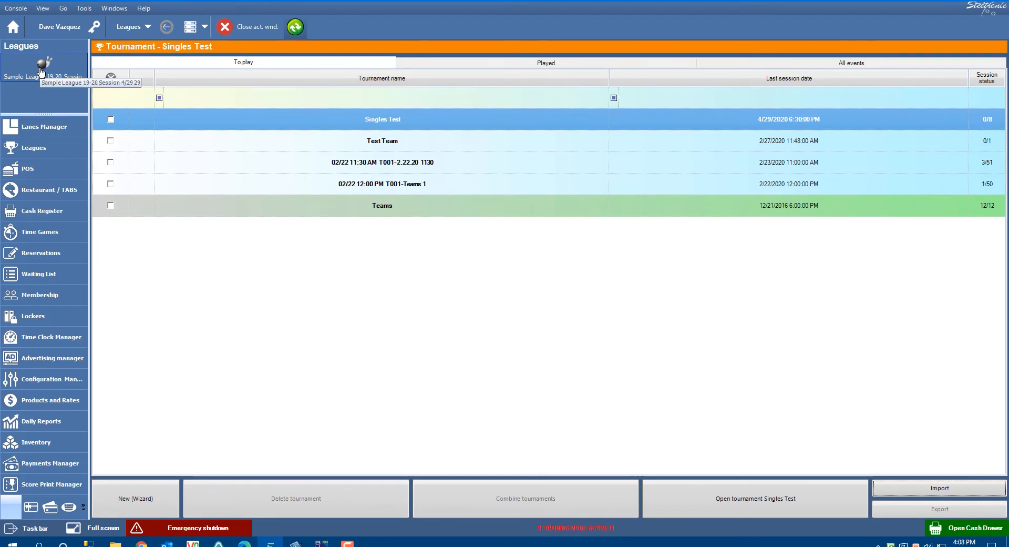
double_click(41, 71)
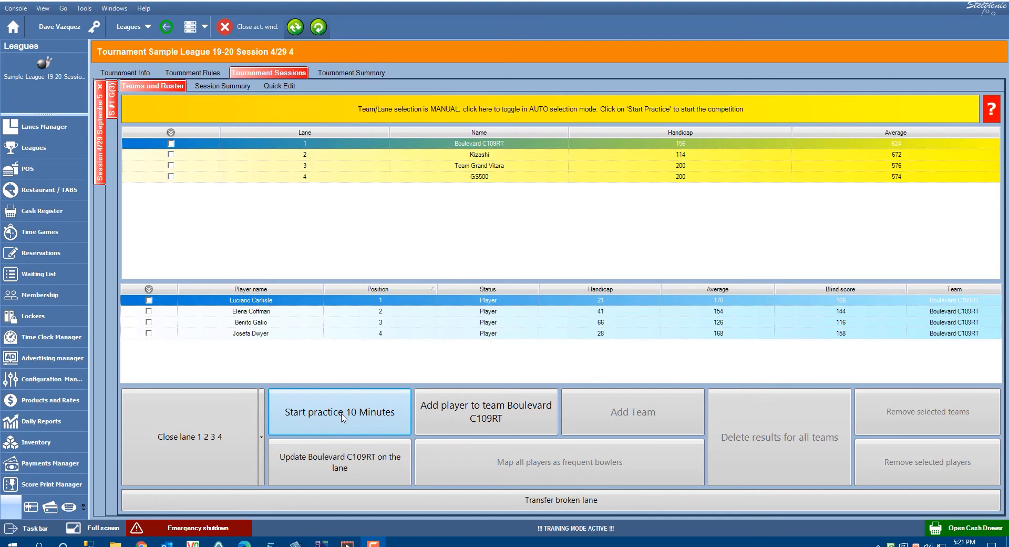
left_click(342, 416)
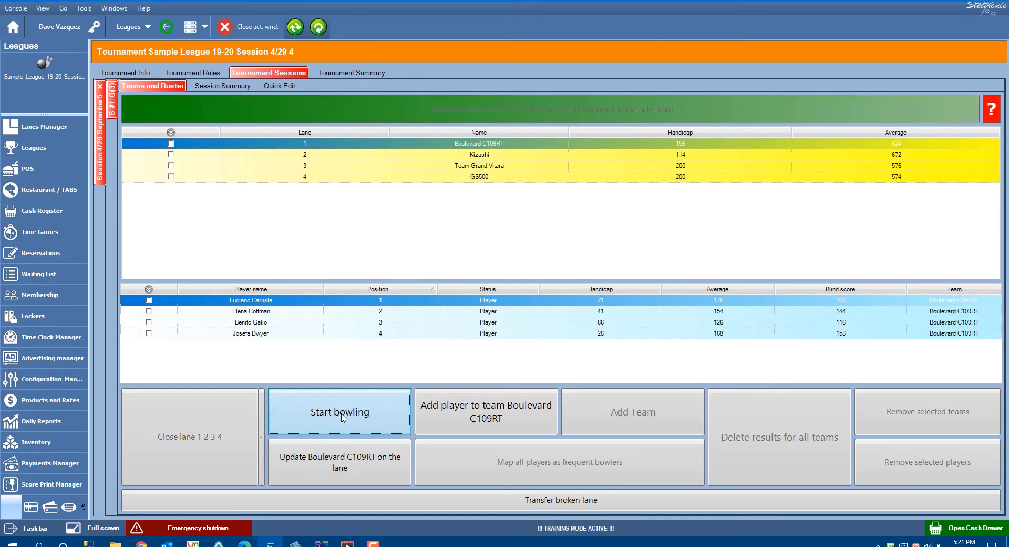
left_click(345, 399)
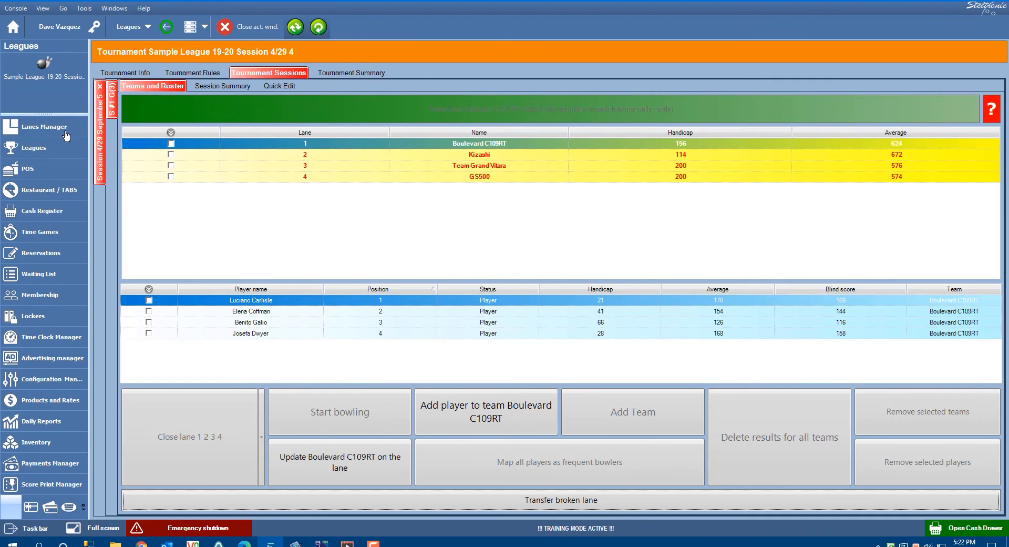
- Set the pinsetter control for lanes 1 to 4 to Auto in Lanes Manager and send it to the lanes
left_click(66, 134)
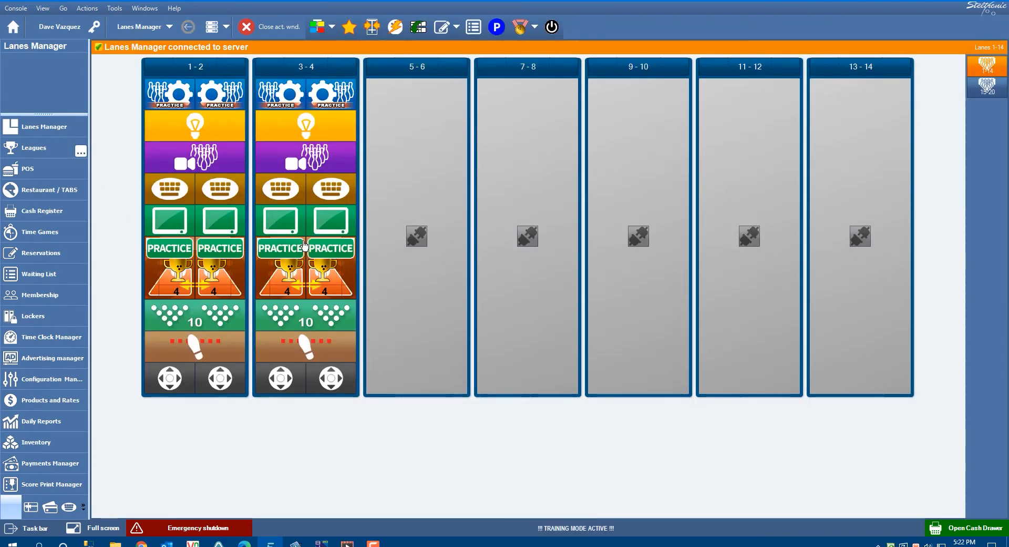
left_click(207, 67)
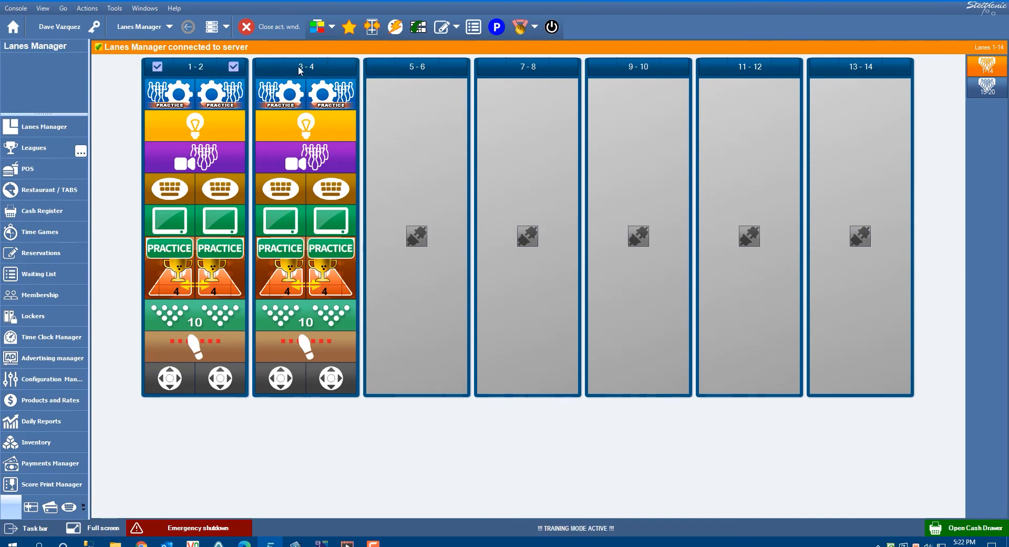
left_click(300, 69)
left_click(293, 97)
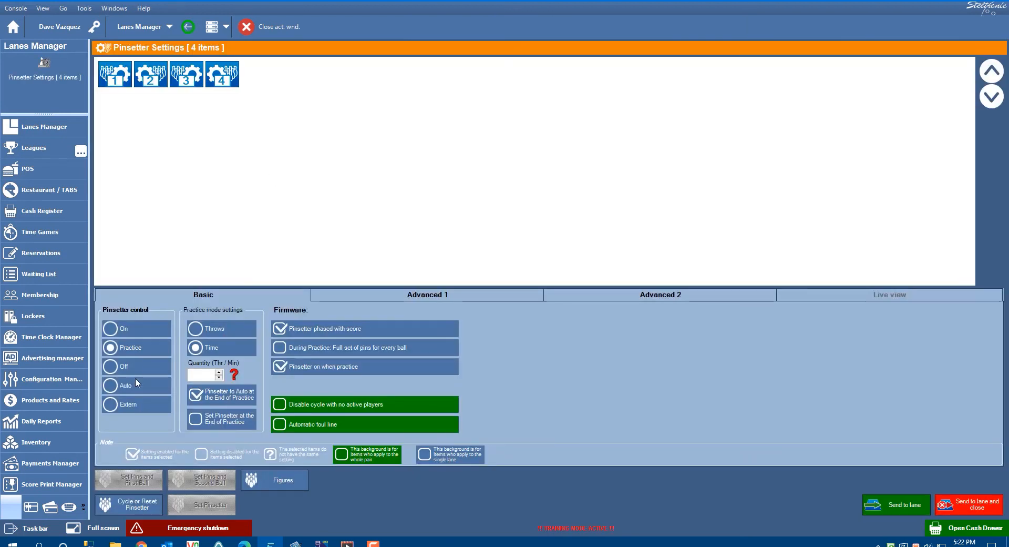
left_click(134, 379)
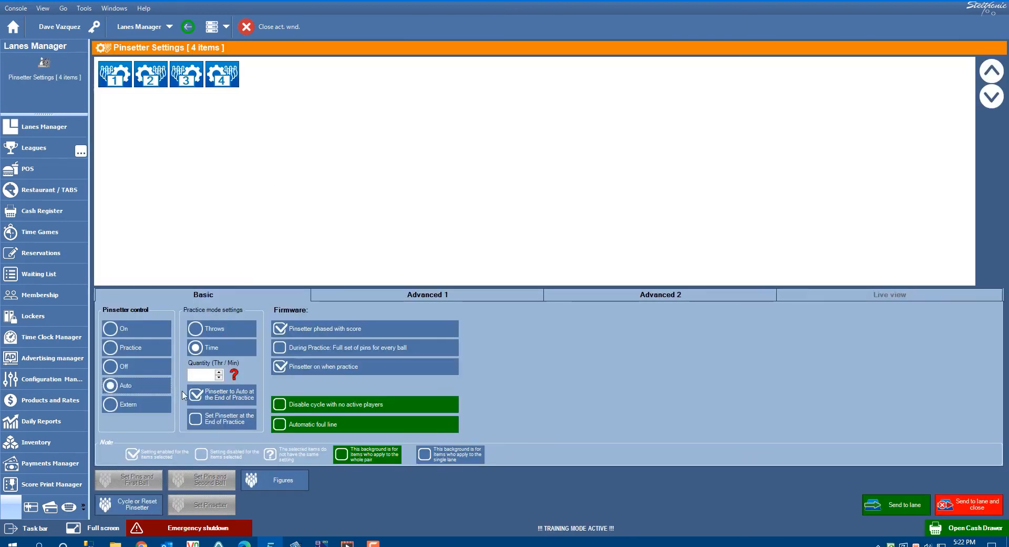
left_click(966, 512)
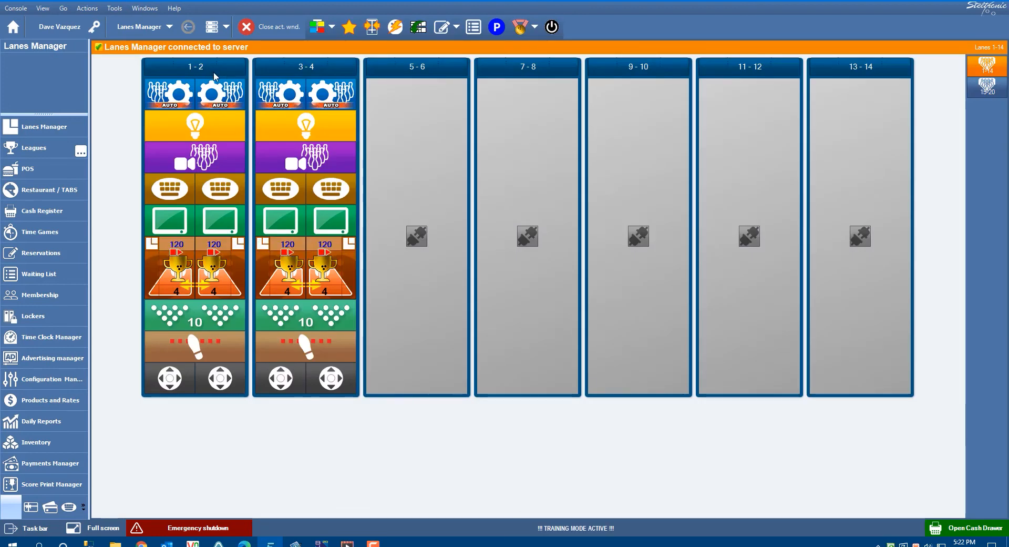
- Enable Demo mode for lane pairs 1-2 and 3-4 and send the pair settings to the lanes
left_click(242, 69)
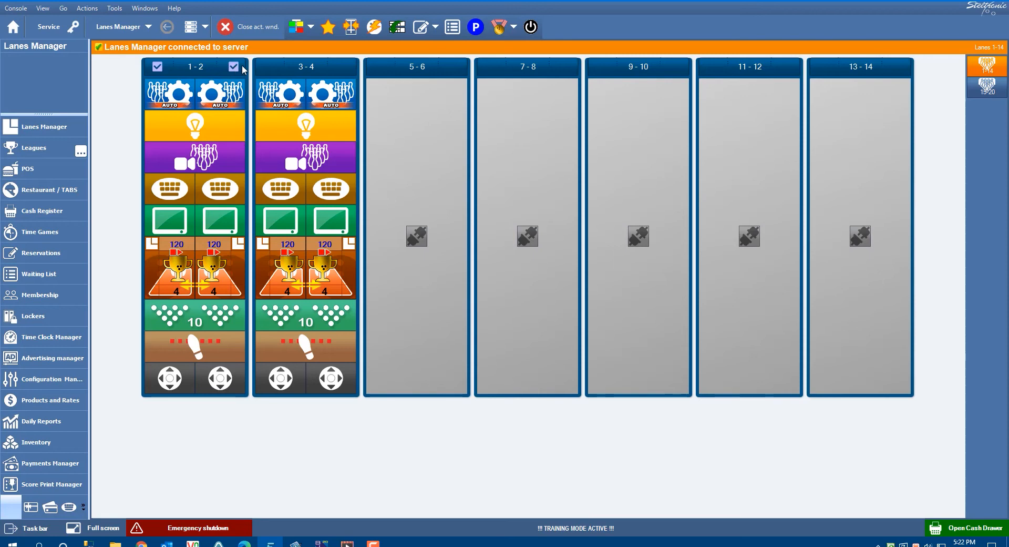
left_click(294, 70)
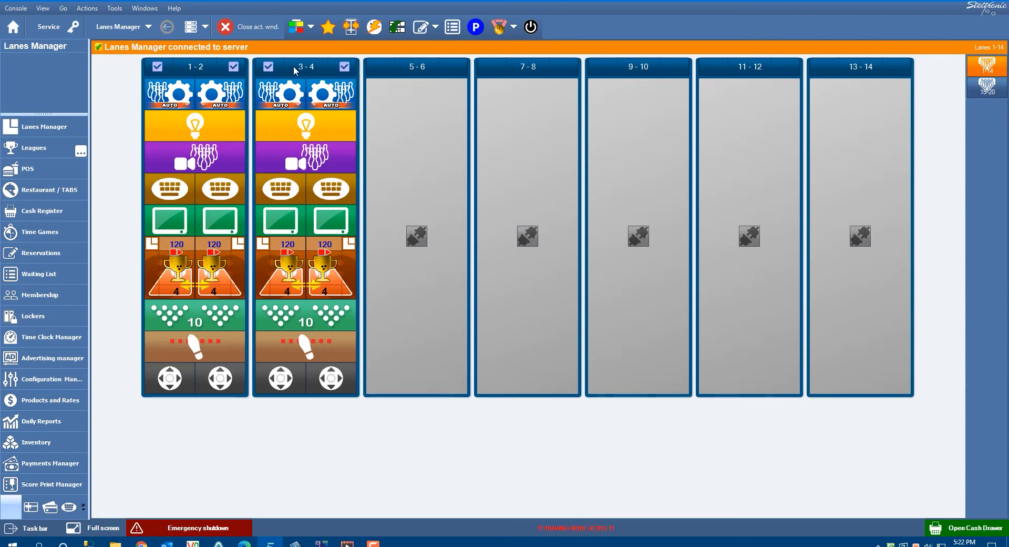
left_click(205, 323)
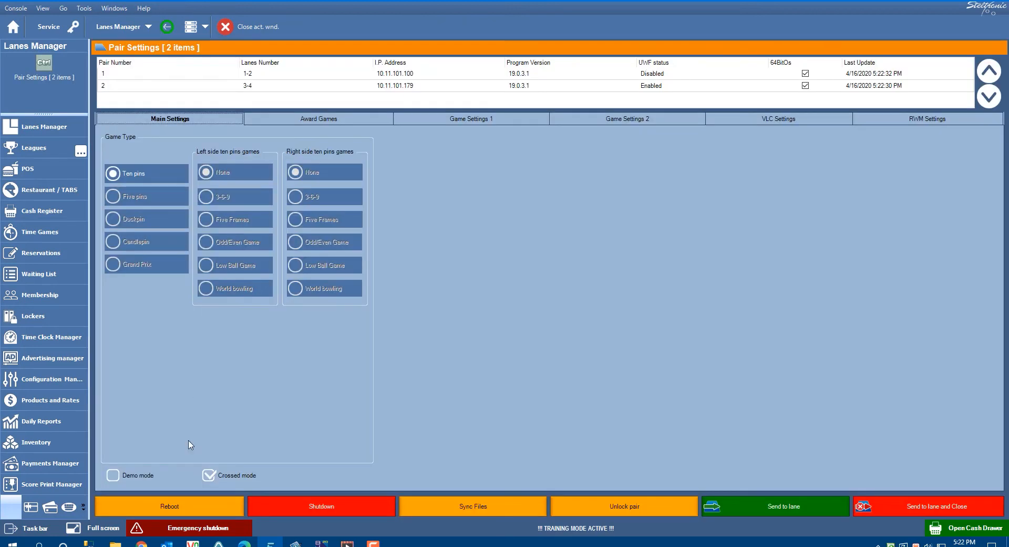
left_click(141, 477)
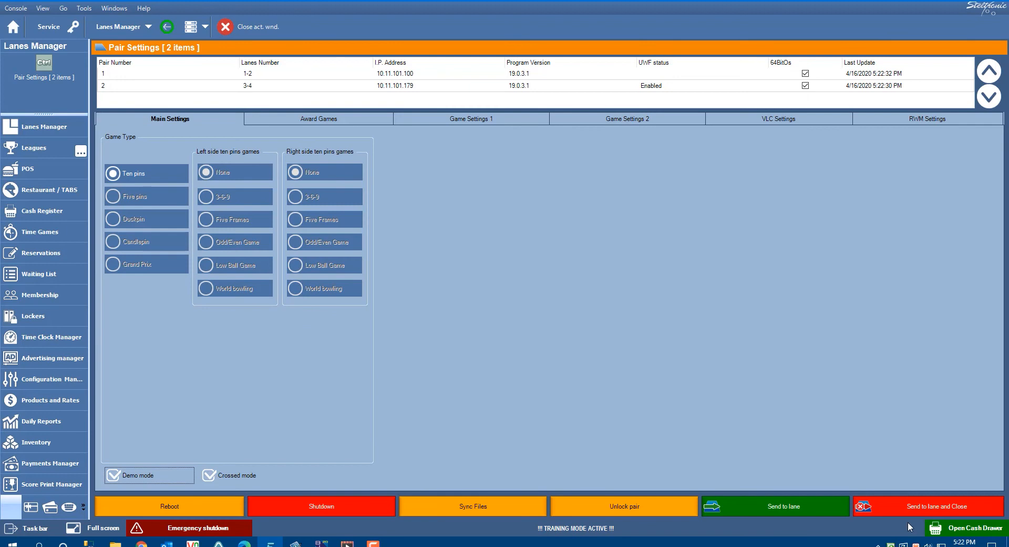
left_click(909, 508)
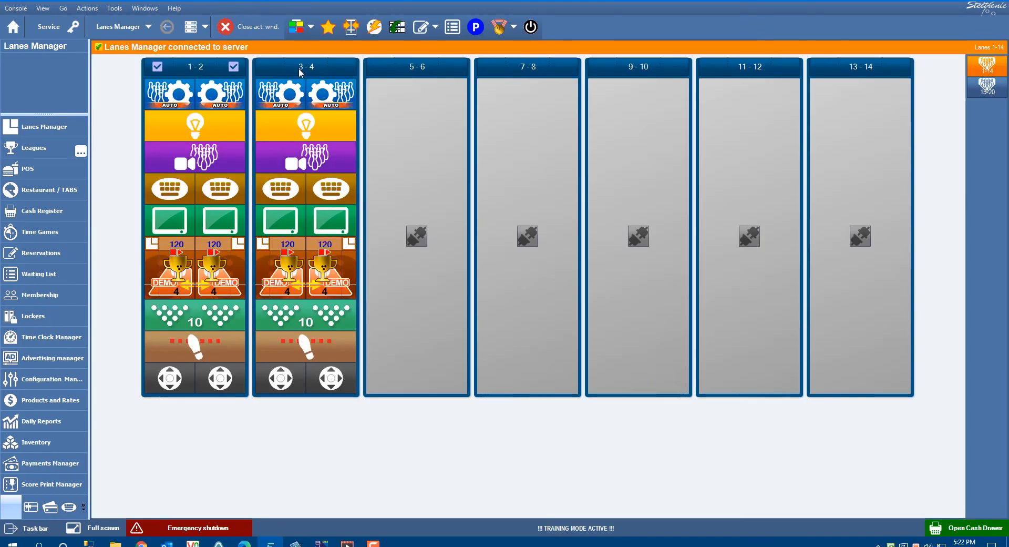
- Check the bowling status of lanes 1-4 in Lanes Manager and return to the open Sample League 19-20 session
left_click(228, 255)
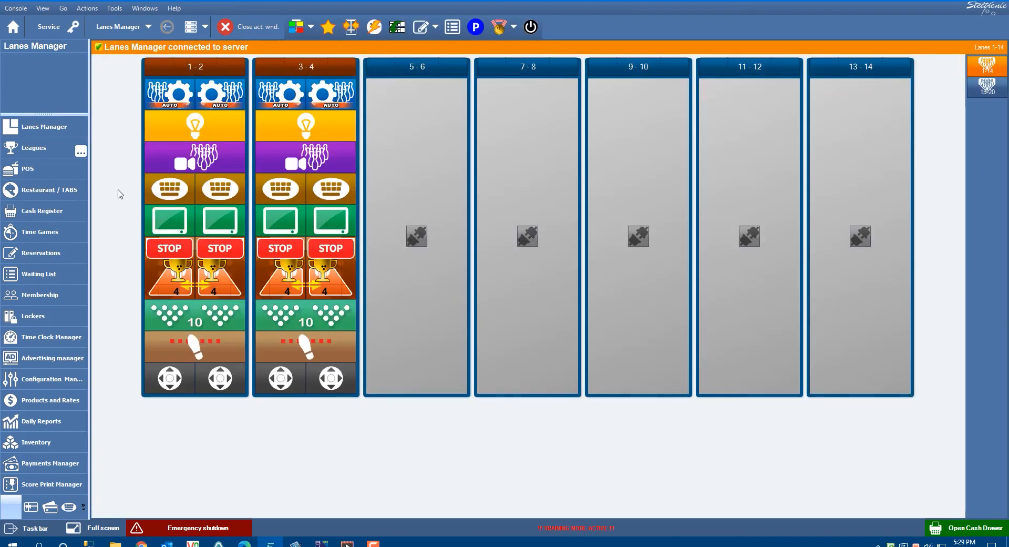
left_click(317, 256)
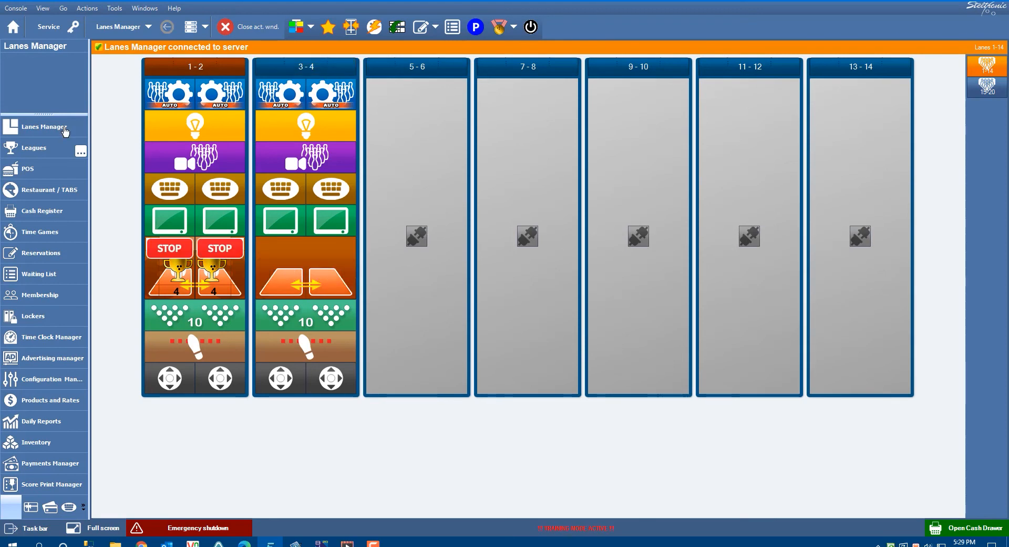
left_click(51, 148)
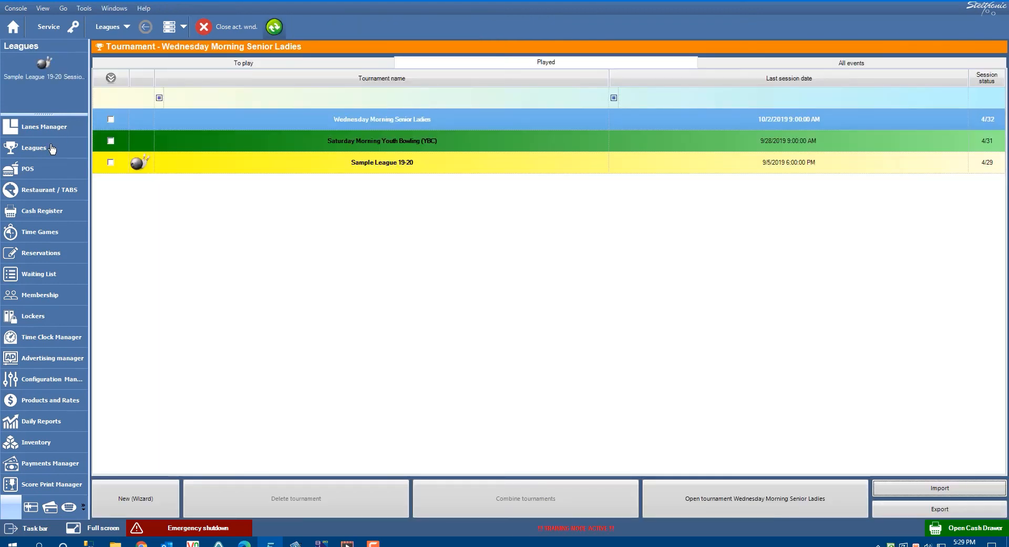
left_click(53, 79)
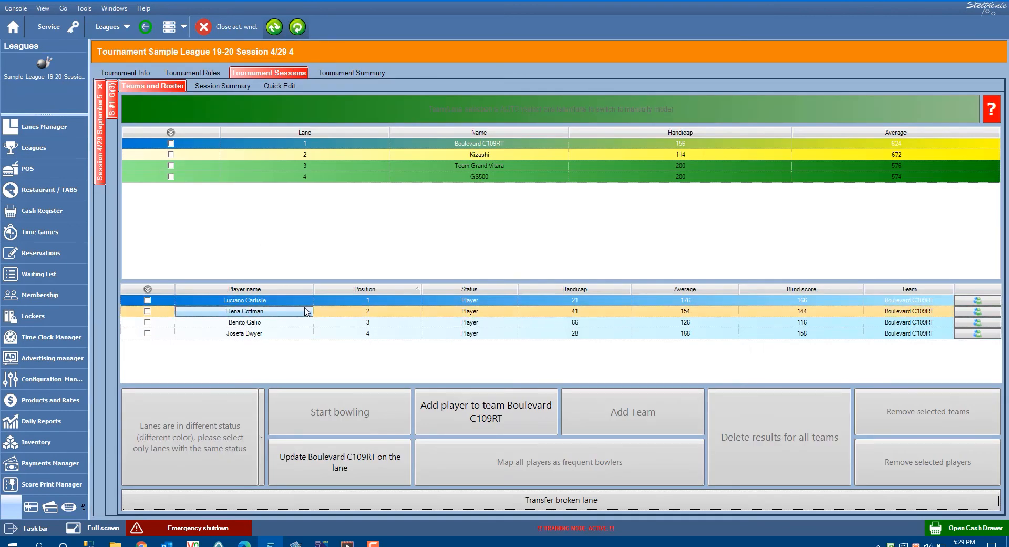
- Review the session summary's results by team and by player
left_click(306, 304)
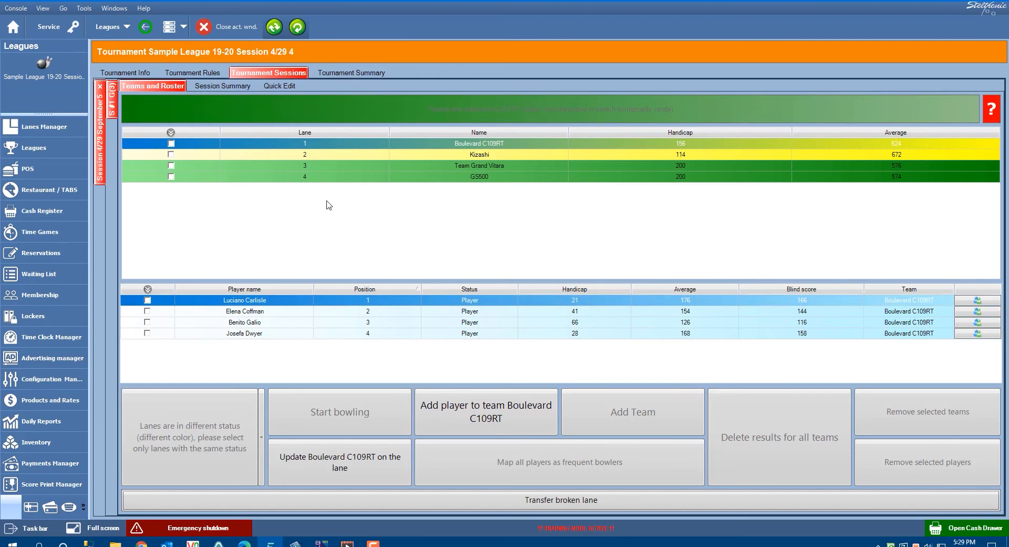
left_click(225, 92)
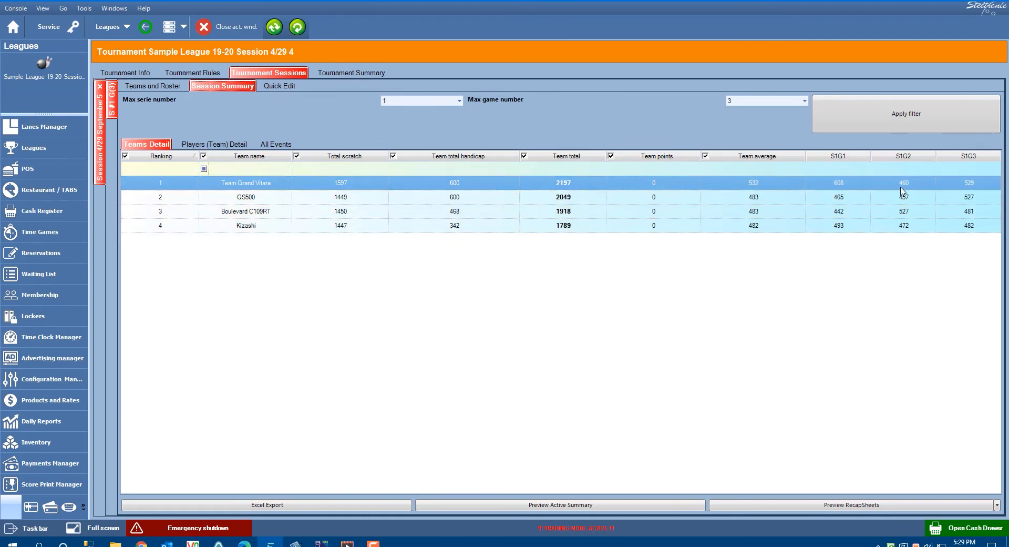
left_click(218, 148)
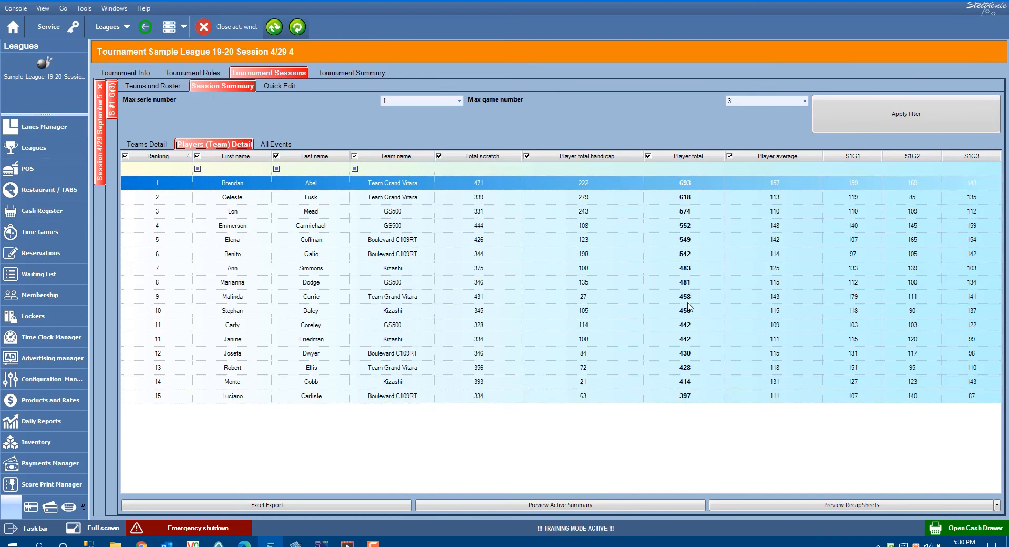
- Filter the player results to a maximum game number of 2, and restore the filter to 3
left_click(805, 102)
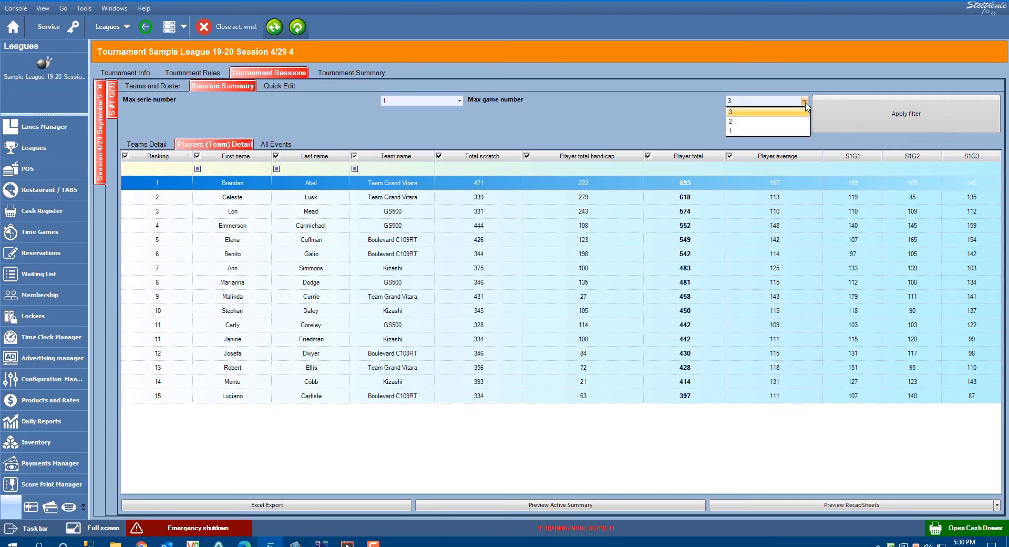
left_click(801, 130)
left_click(861, 122)
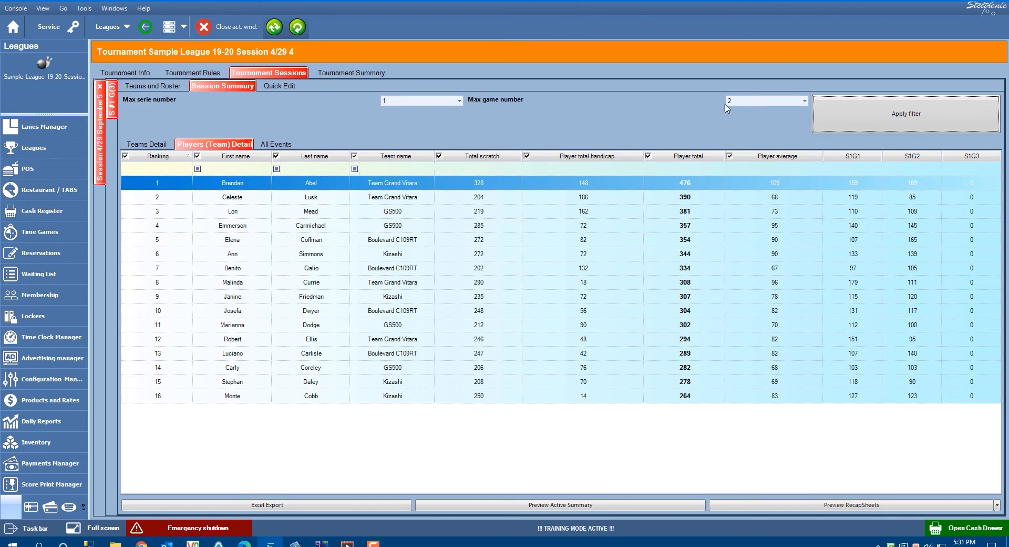
left_click(805, 100)
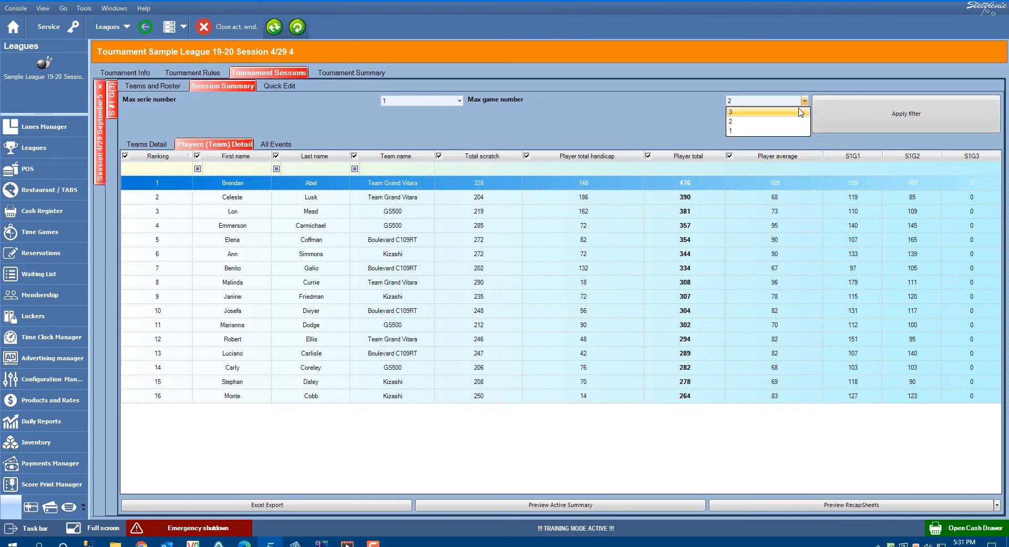
left_click(796, 112)
left_click(869, 113)
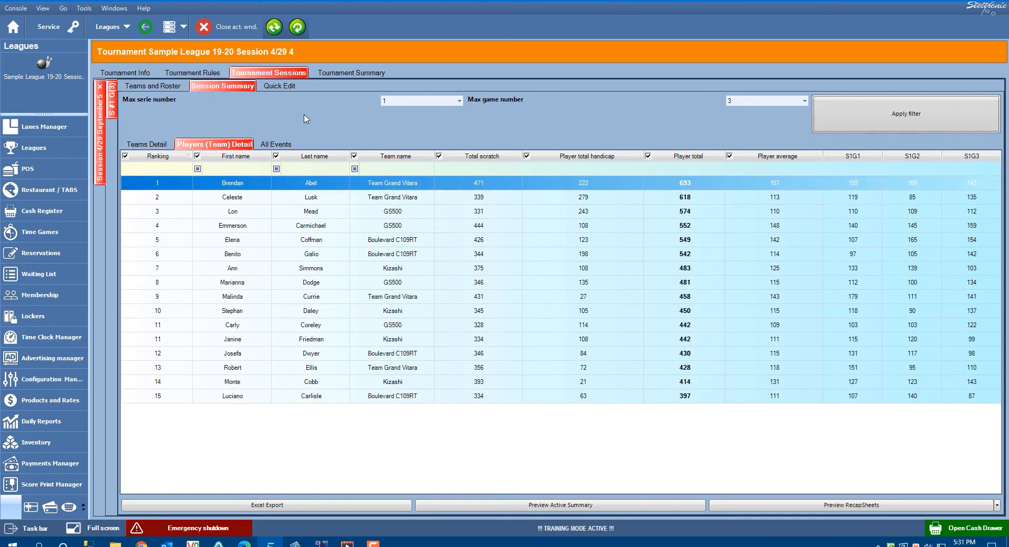
- Review the tournament summary's team ranking and player ranking
left_click(331, 73)
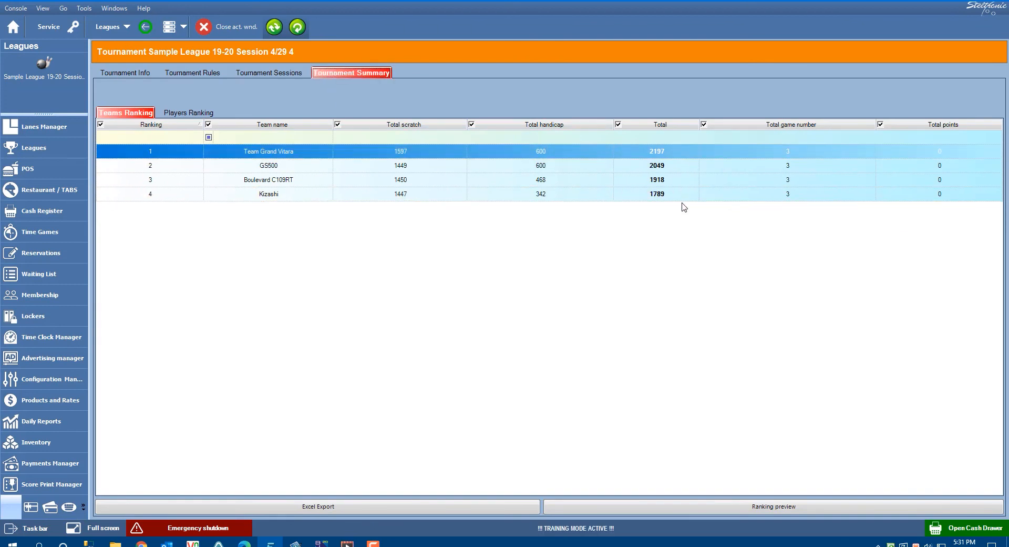
left_click(199, 115)
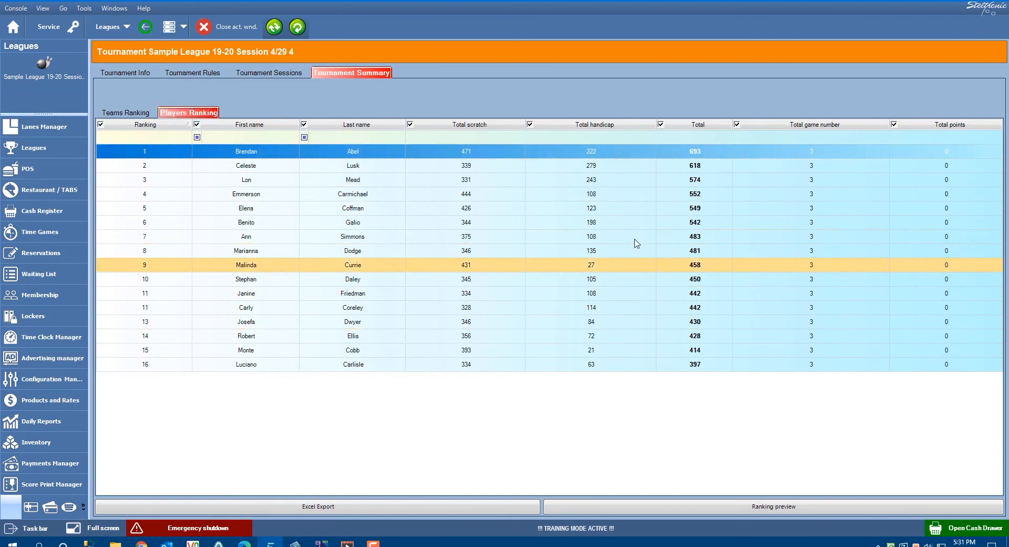
left_click(145, 113)
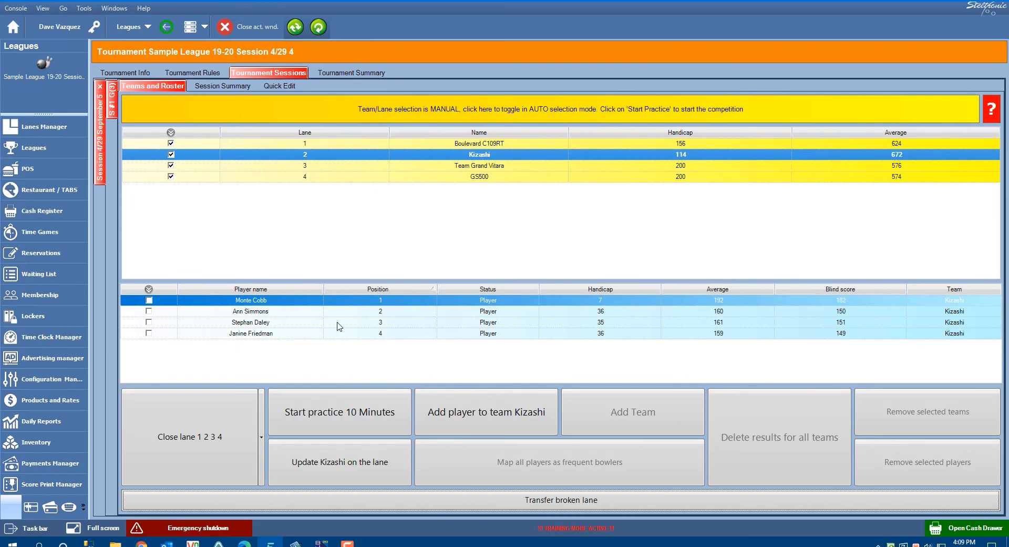
- Review the tournament's general settings and its lane assignment rules
left_click(143, 77)
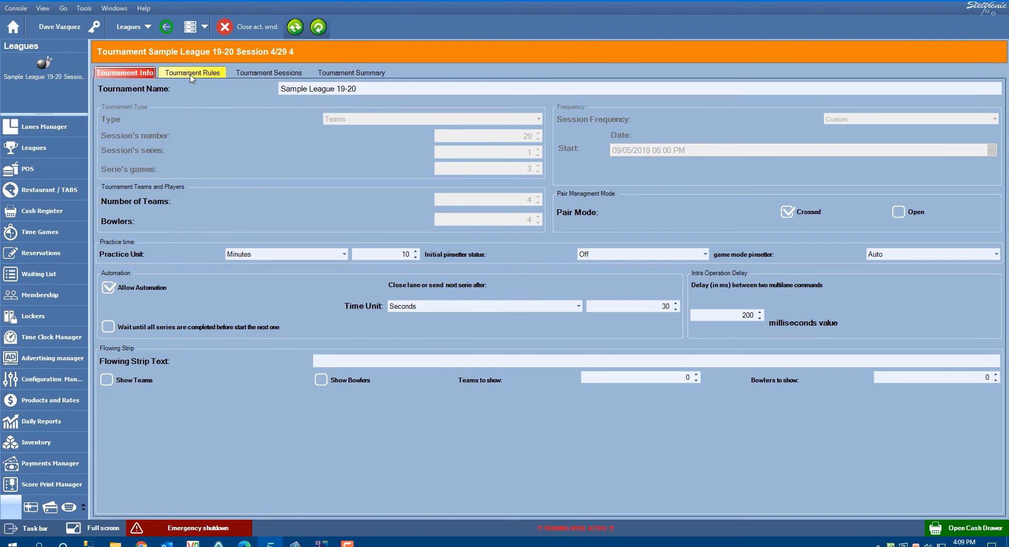
left_click(192, 74)
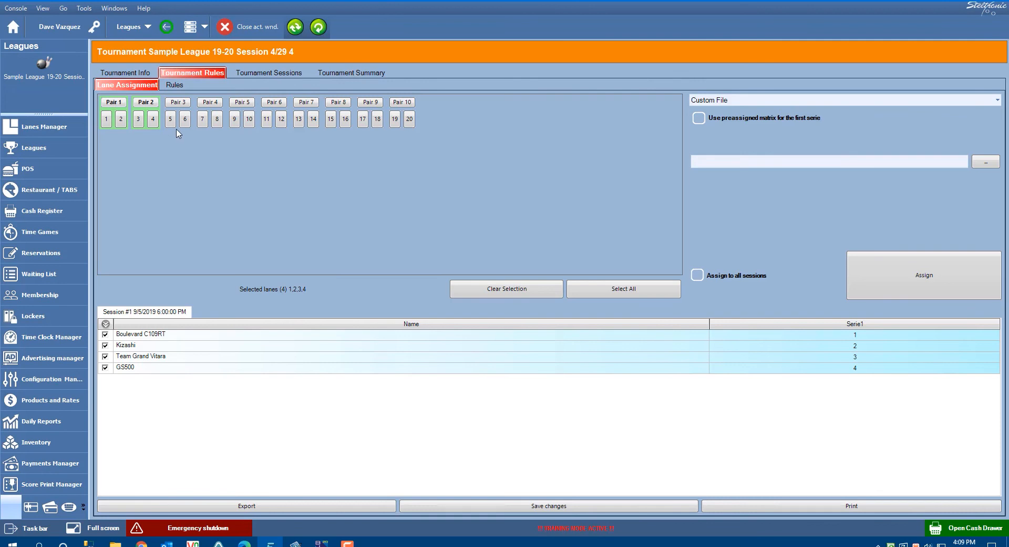
- Try adding lane pair 3 and removing pair 1 in the lane assignment, and restore the selection to pairs 1 and 2
left_click(178, 102)
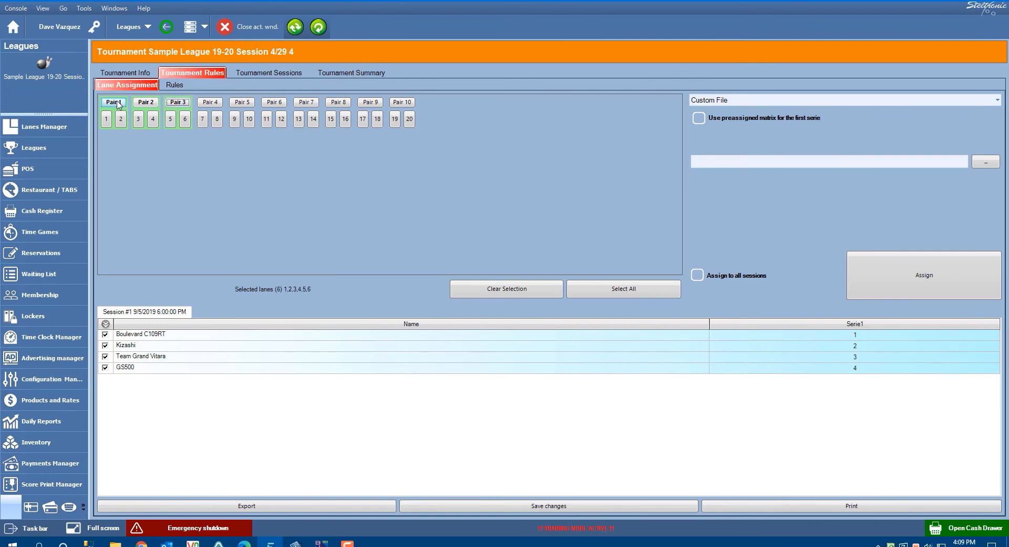
left_click(114, 102)
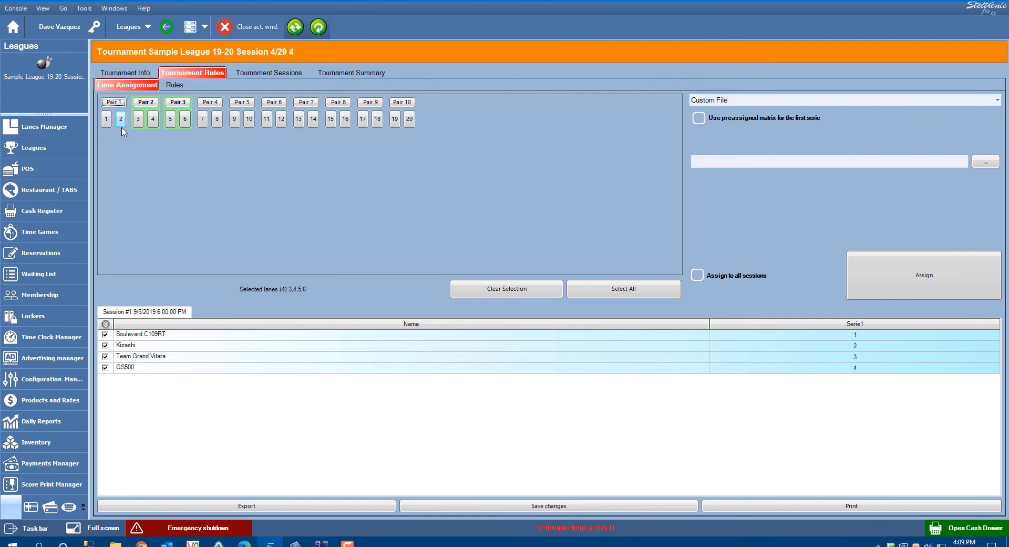
left_click(113, 102)
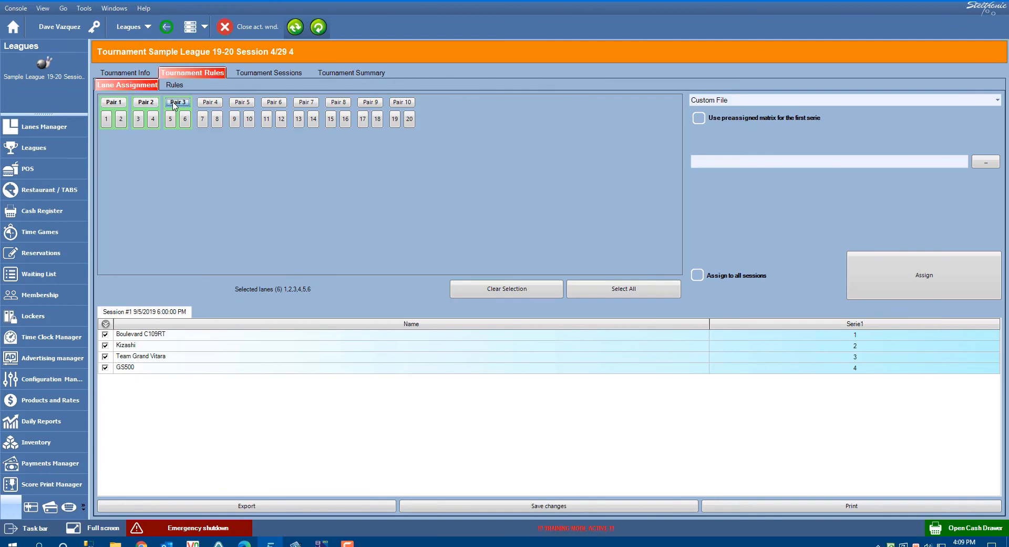
left_click(177, 102)
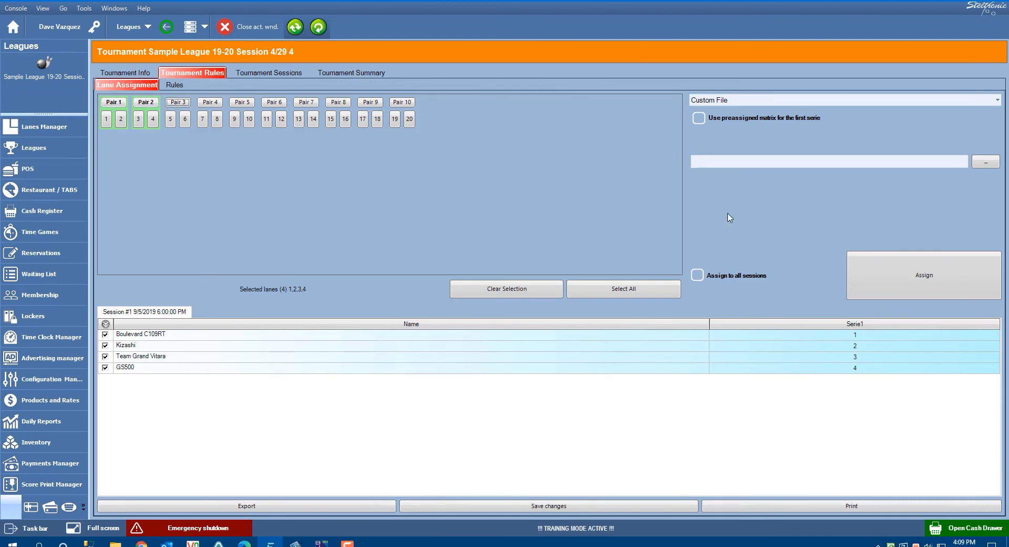
- Review the tournament's handicap rules and the session's team and player details in Quick Edit, and return to Teams and Roster
left_click(172, 86)
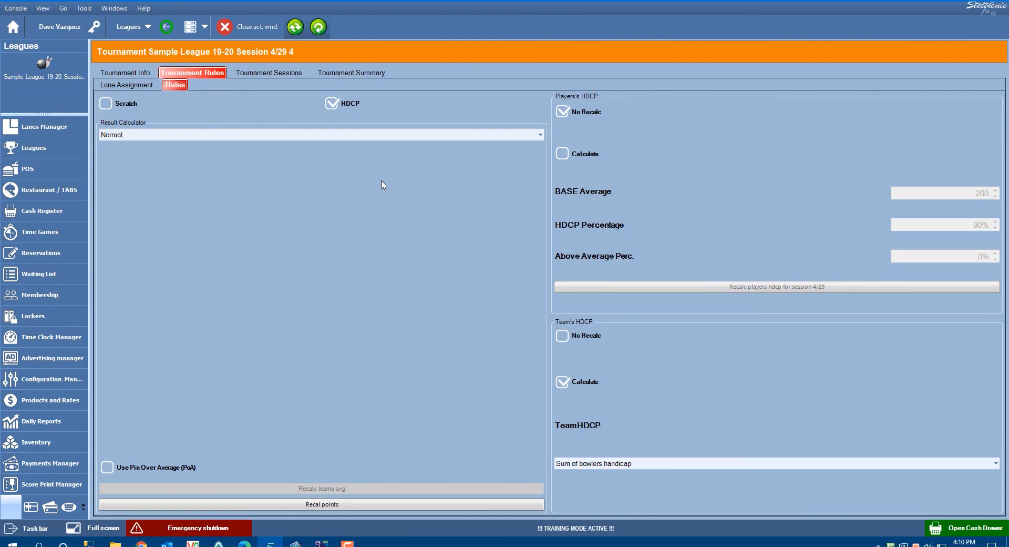
left_click(272, 74)
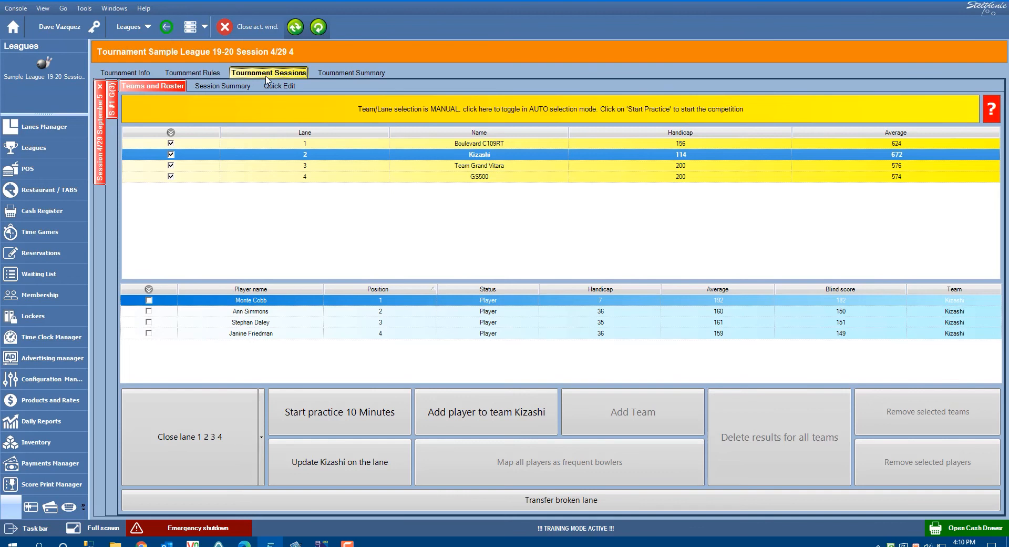
left_click(252, 85)
left_click(270, 87)
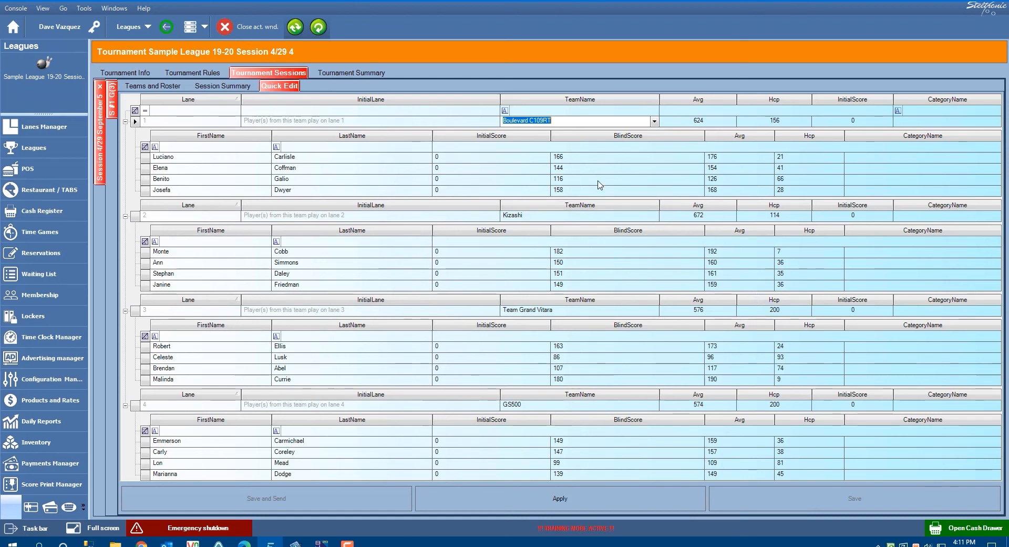
left_click(175, 89)
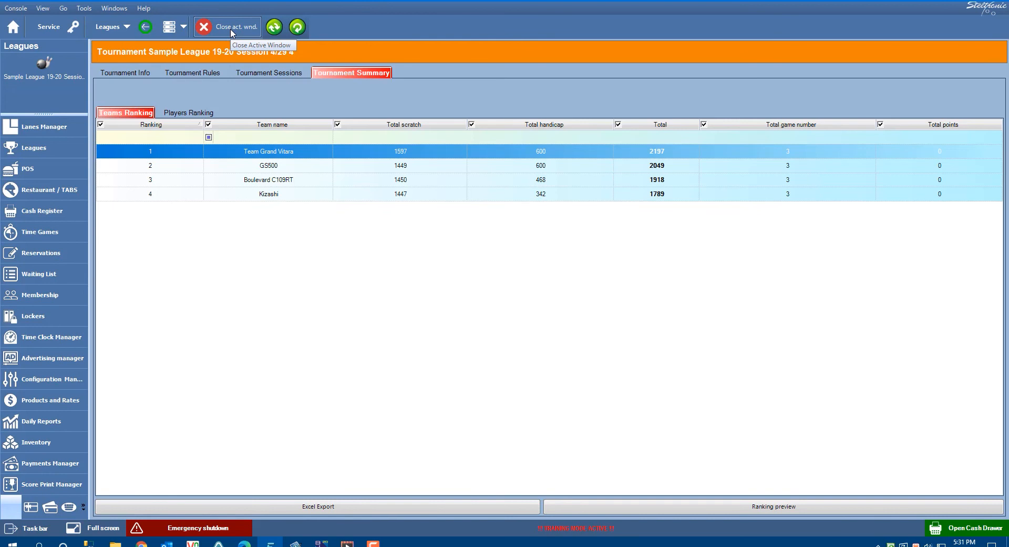
- Close the tournament window and export session 4/29 of Sample League 19-20 for BLS
left_click(232, 30)
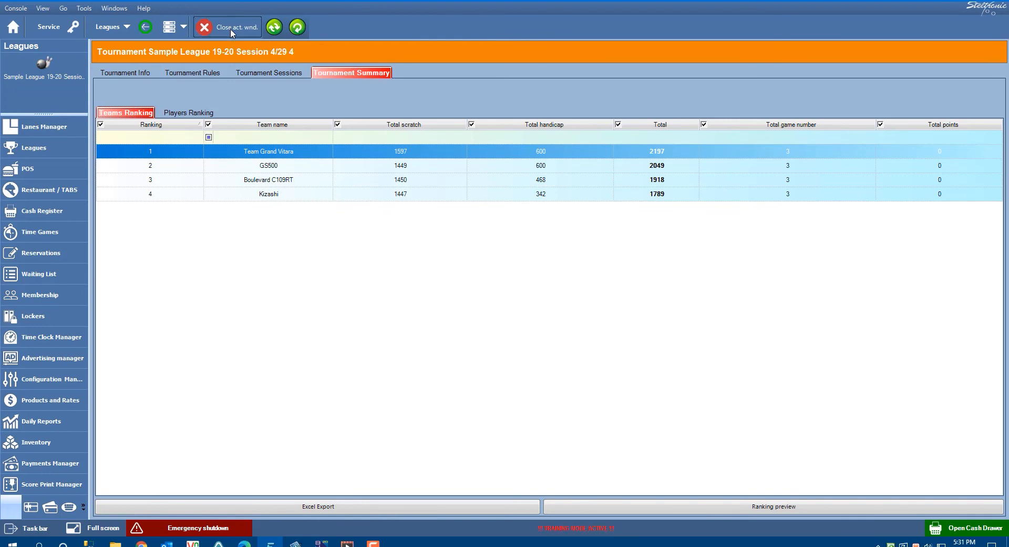
left_click(381, 164)
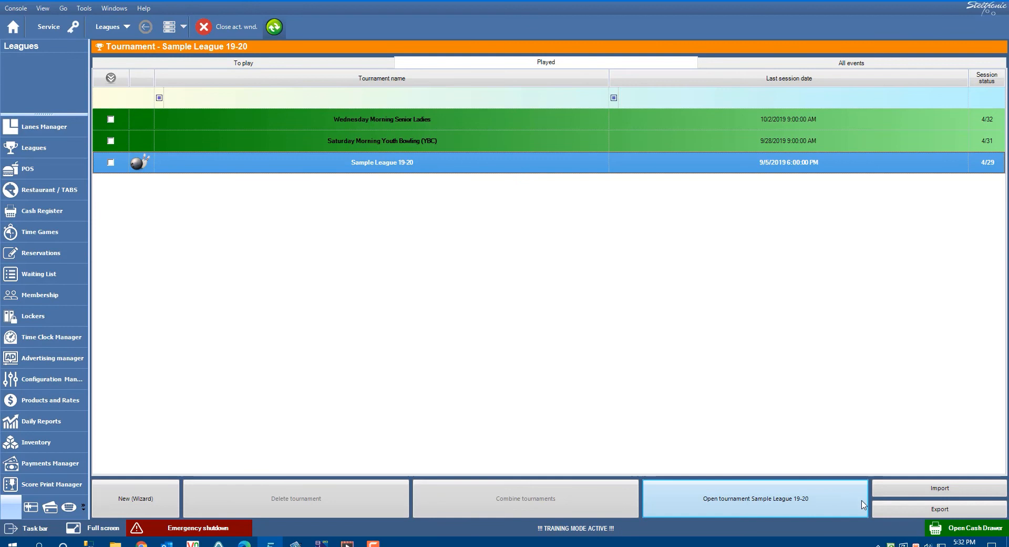
left_click(888, 508)
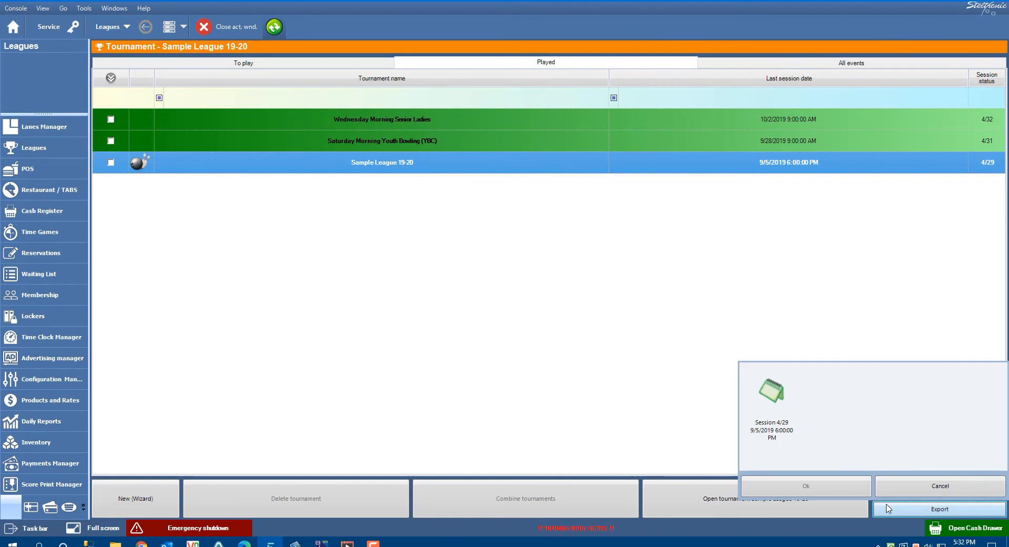
left_click(778, 402)
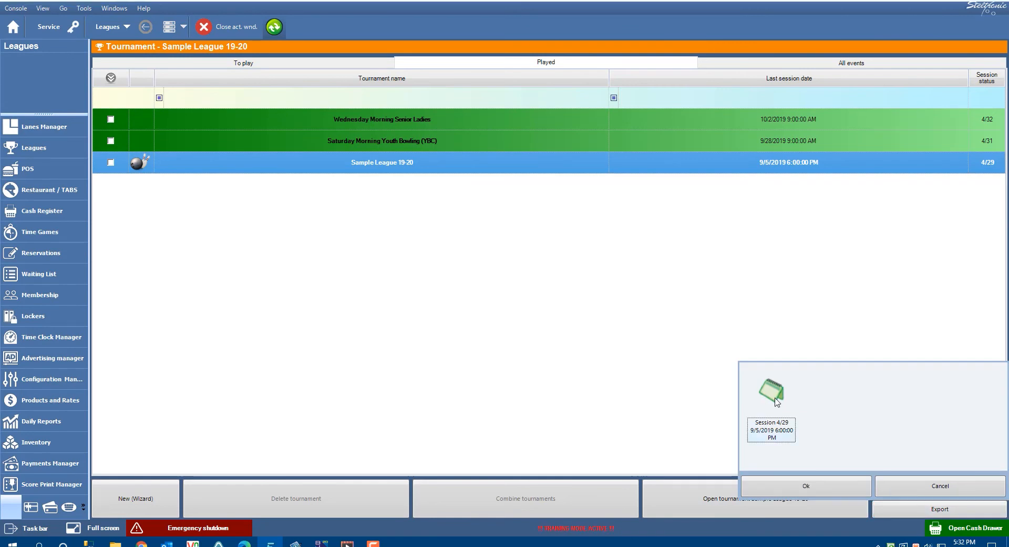
left_click(795, 488)
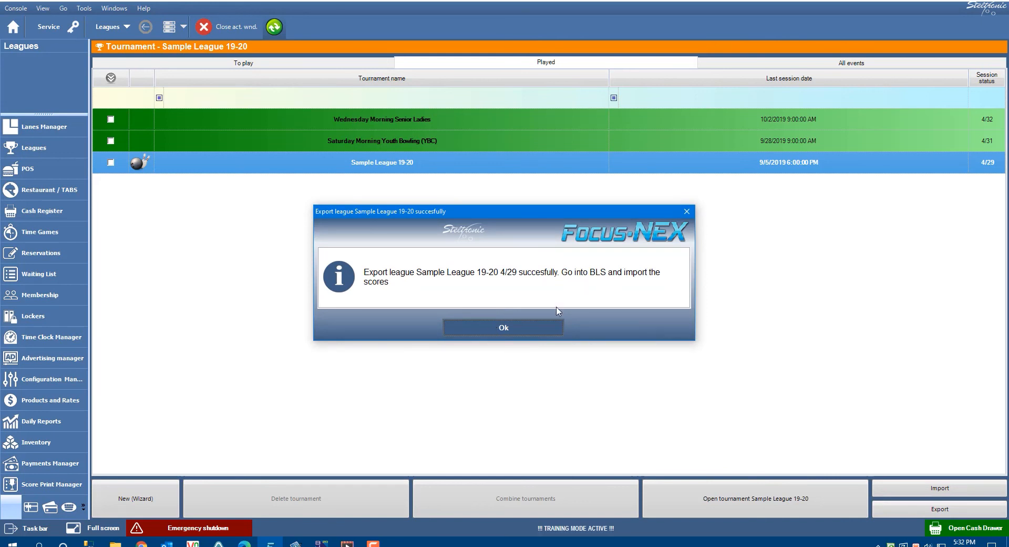
left_click(513, 324)
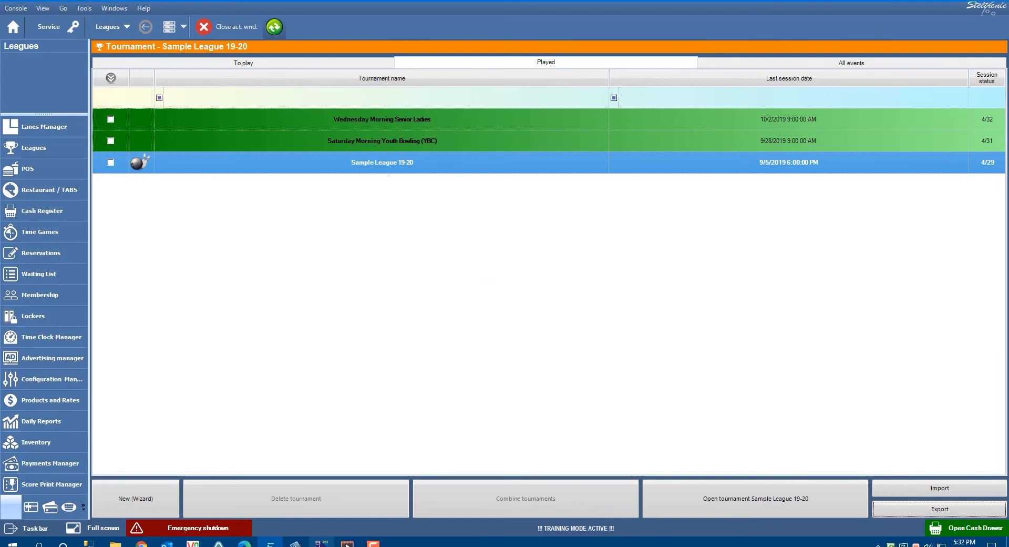
- Switch to BLS-2020, open the score import from Steltronic Focus and acknowledge the front desk message
left_click(319, 542)
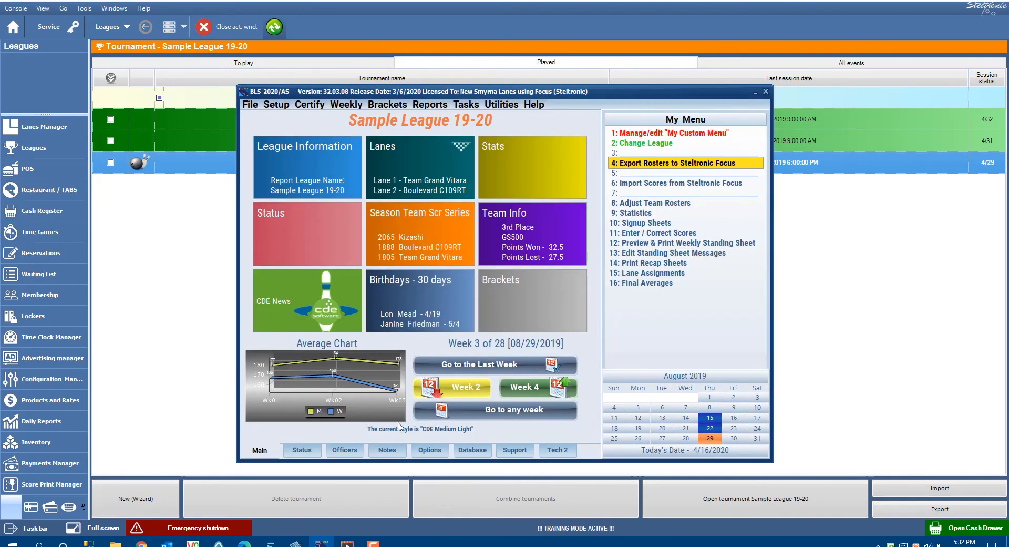
left_click(665, 184)
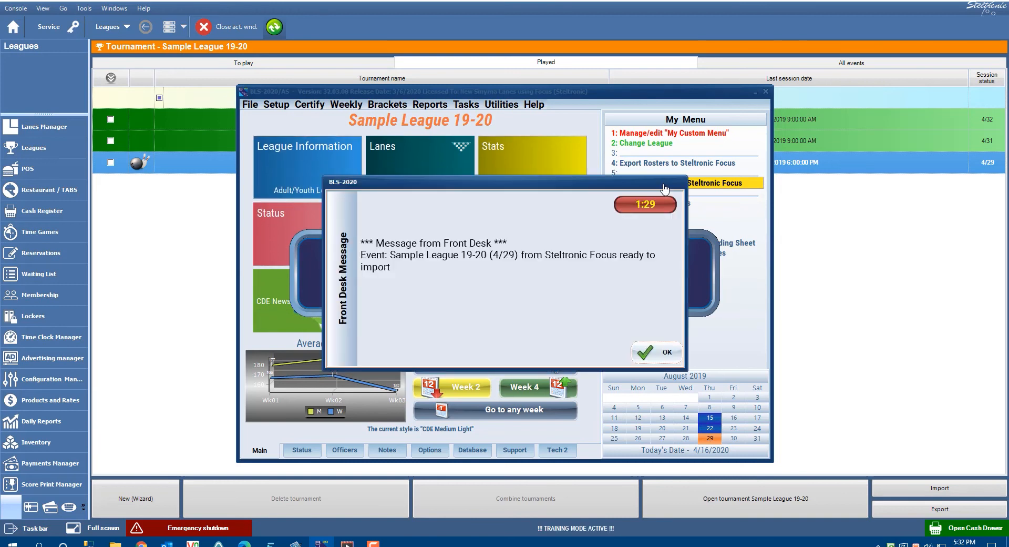
left_click(651, 355)
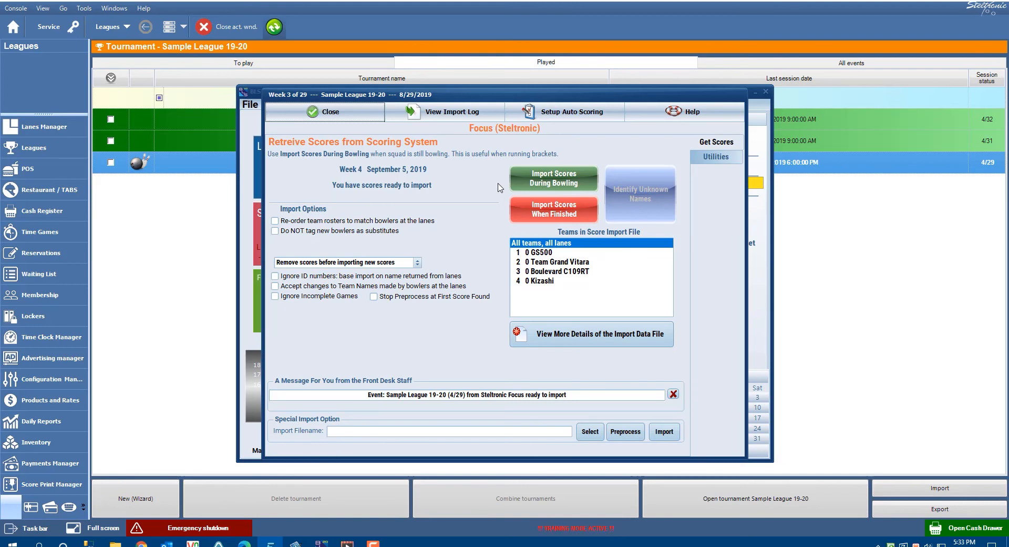
- Import the scores as finished bowling and move Sample League 19-20 to the next week, week 4
left_click(585, 219)
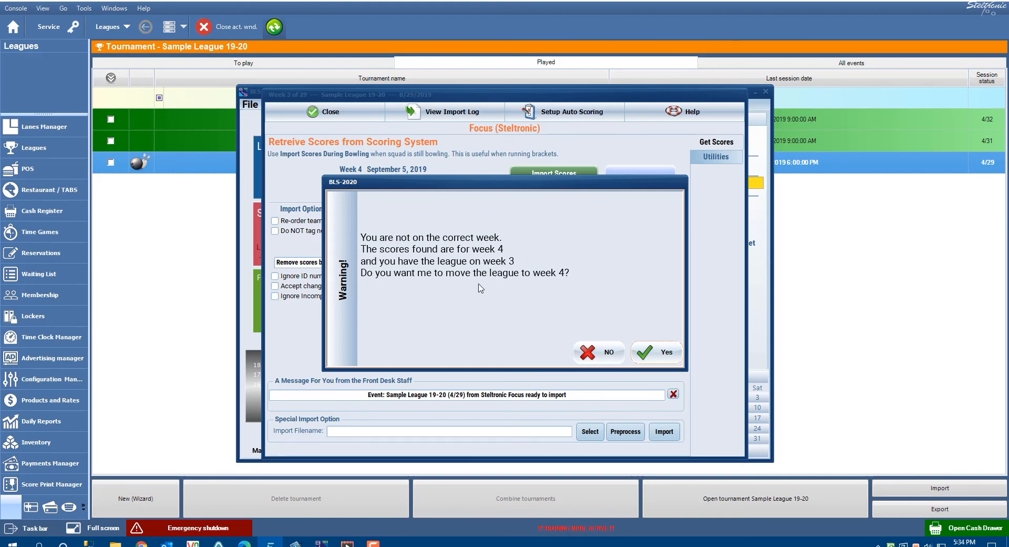
left_click(651, 352)
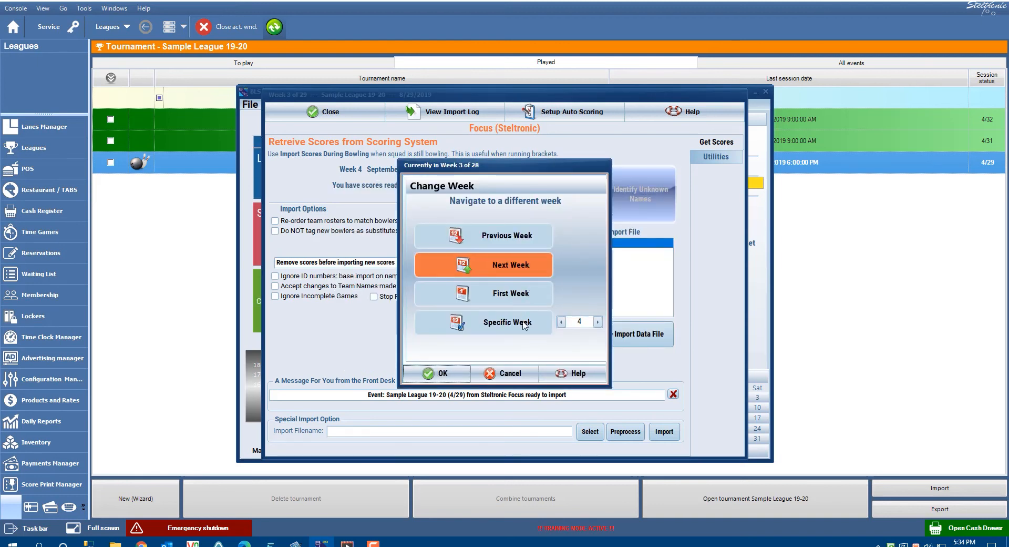
left_click(514, 267)
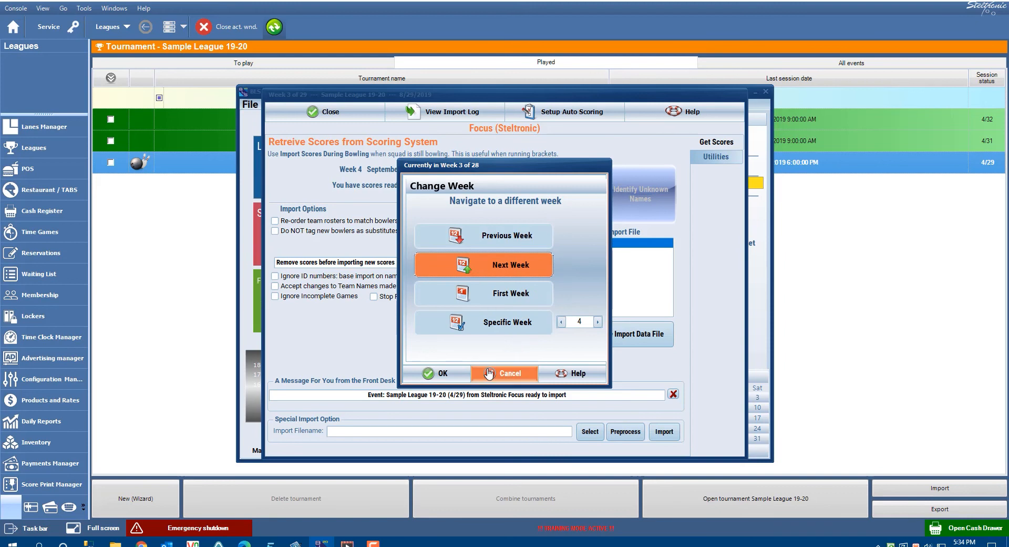
left_click(453, 372)
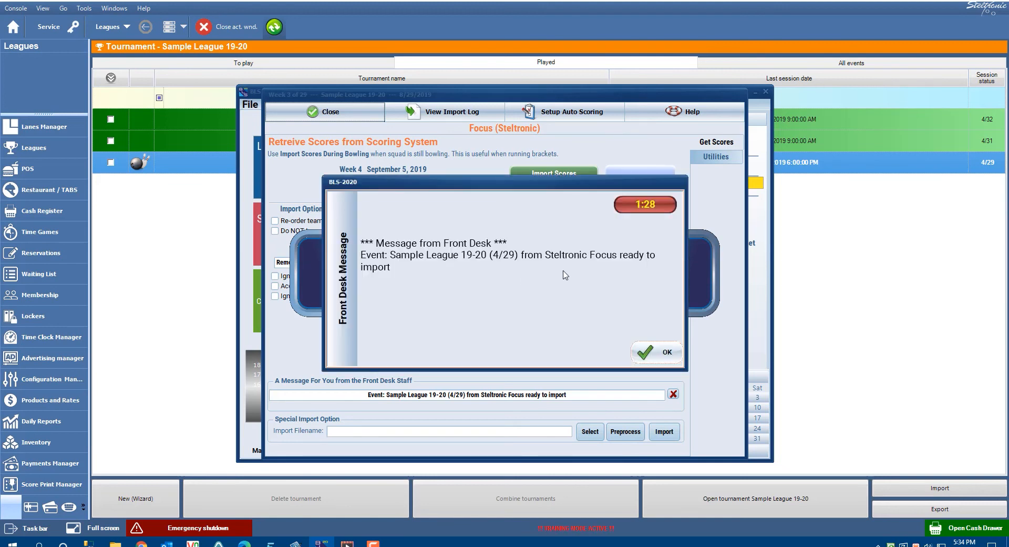
- Acknowledge the front desk messages, allow the scores file to be deleted from the front desk computer, and finish the import
left_click(652, 352)
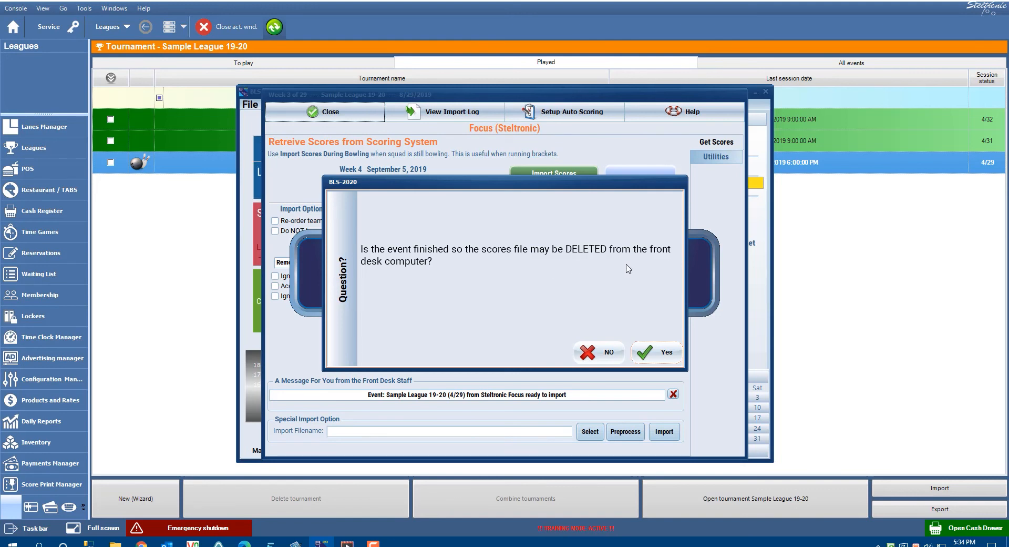
left_click(649, 355)
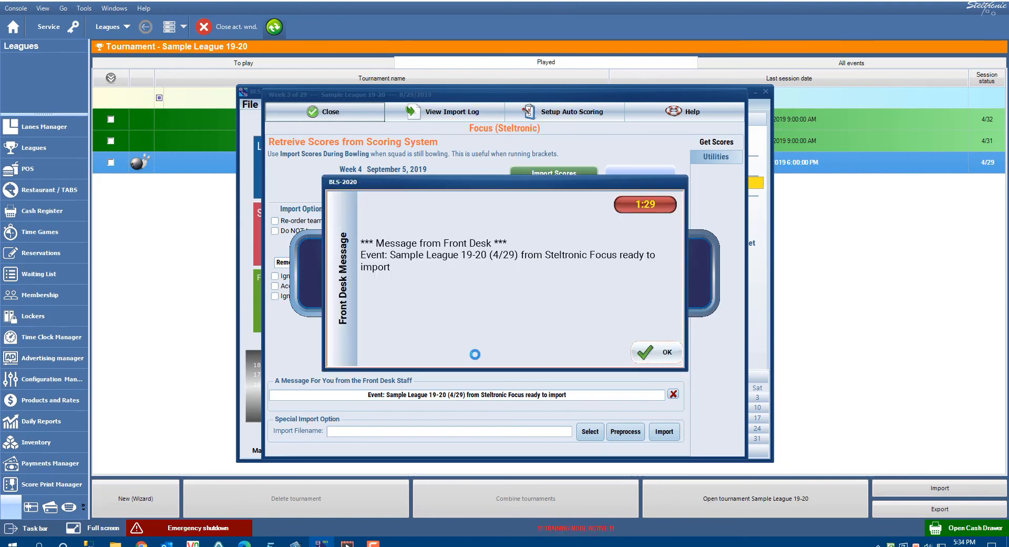
left_click(642, 360)
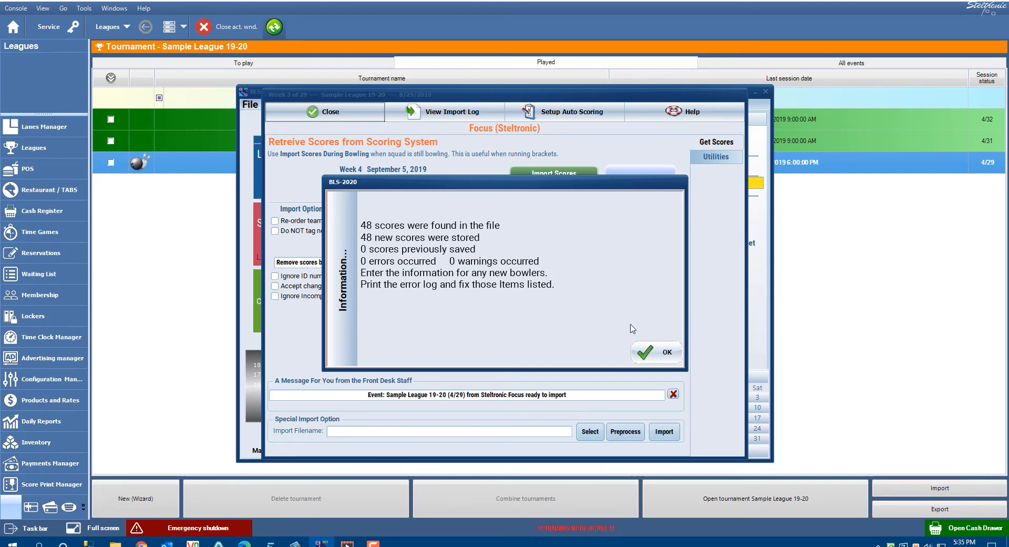
left_click(656, 355)
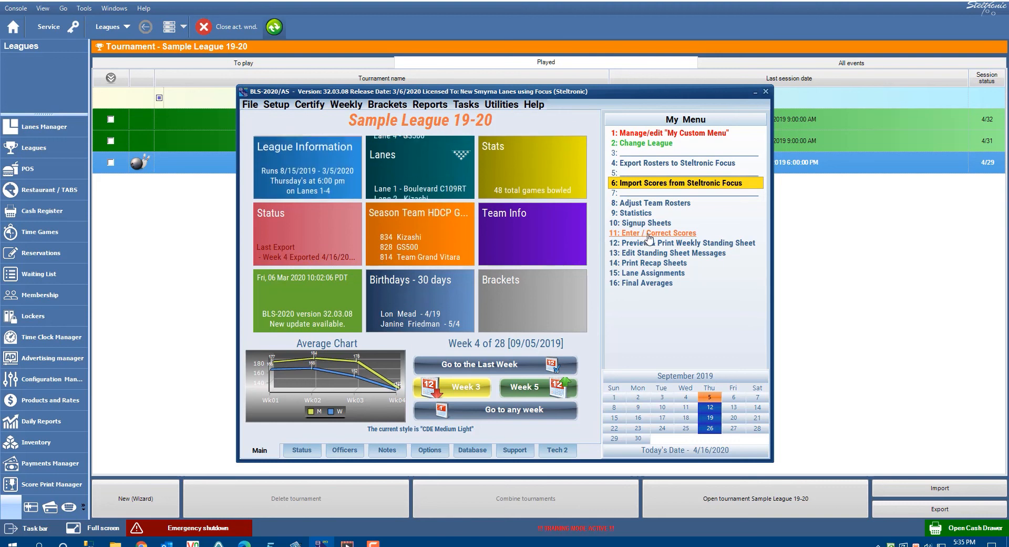
- Review the week 4 scores of Boulevard C109RT and Kizashi on lanes 1-2, and return to the Focus tournament list
left_click(650, 239)
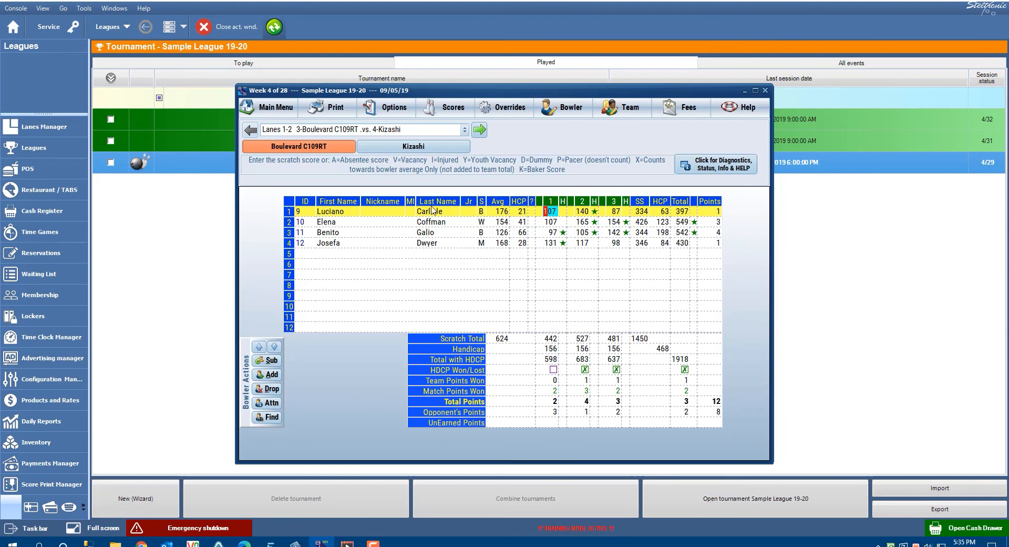
left_click(427, 147)
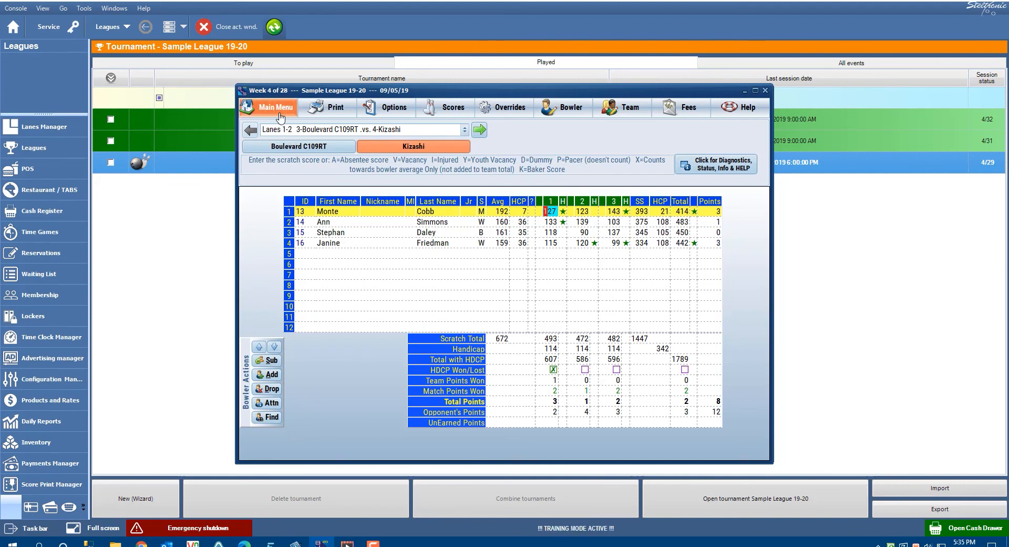
left_click(279, 112)
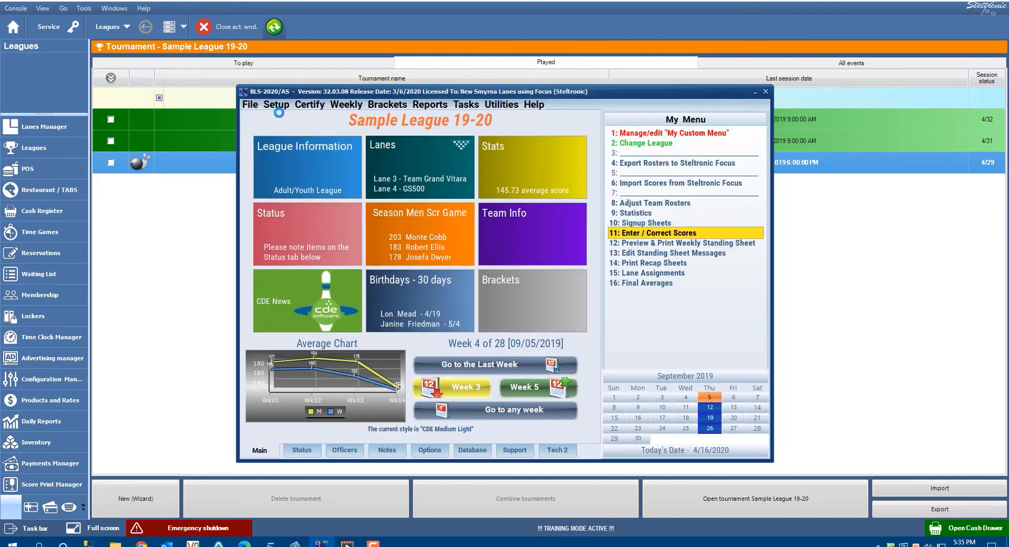
left_click(215, 254)
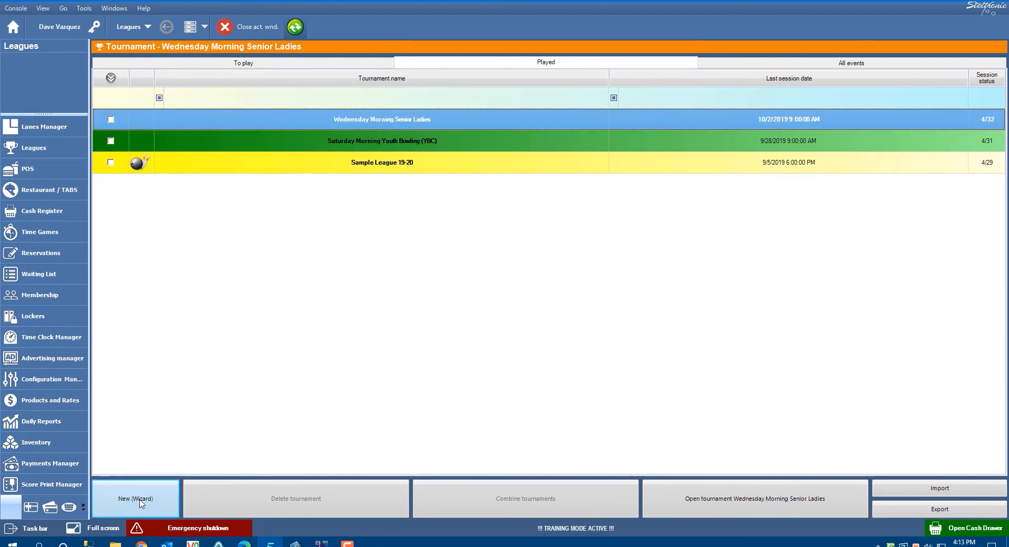
- Start a new tournament of type Teams in the wizard, with 3 games per series and weekly sessions
left_click(140, 502)
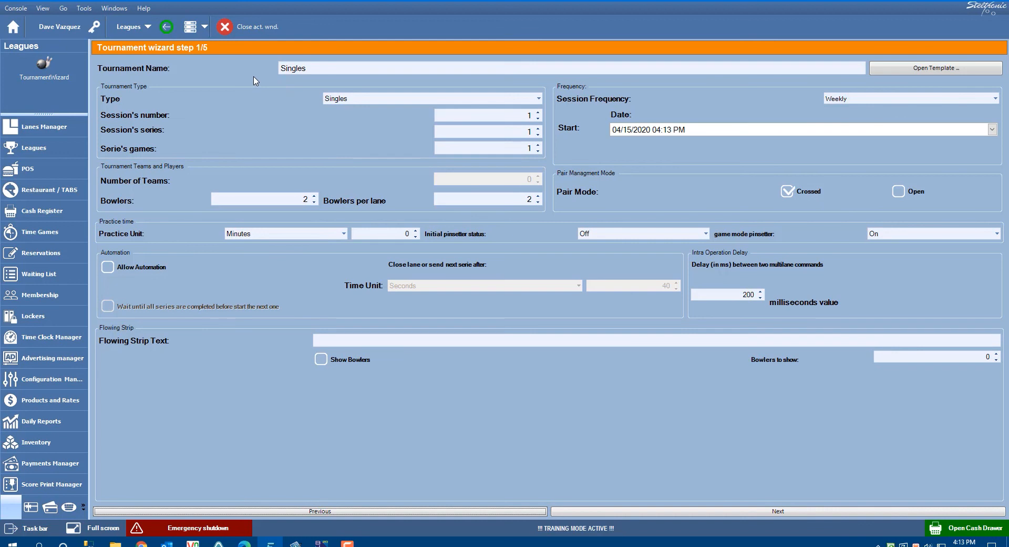
left_click(332, 69)
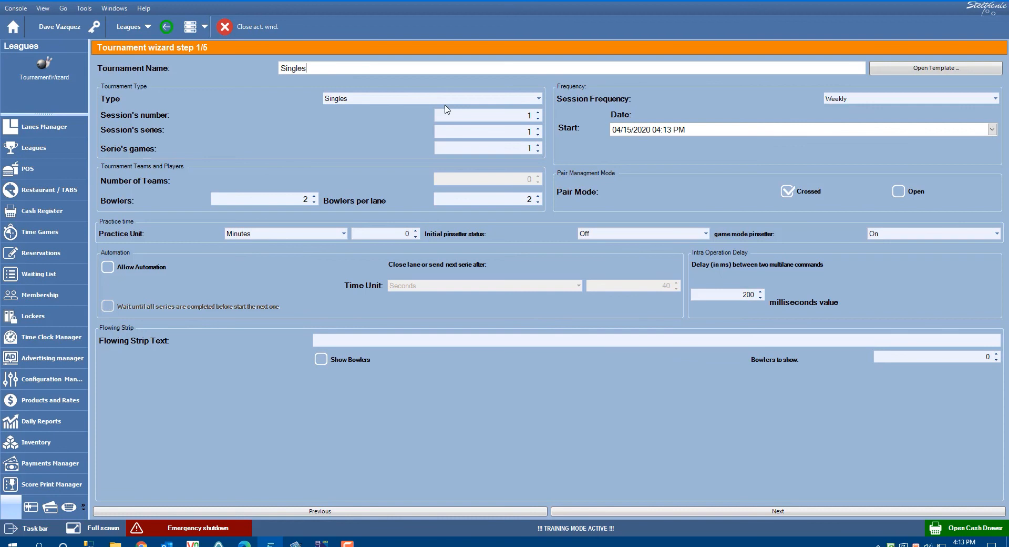
left_click(539, 99)
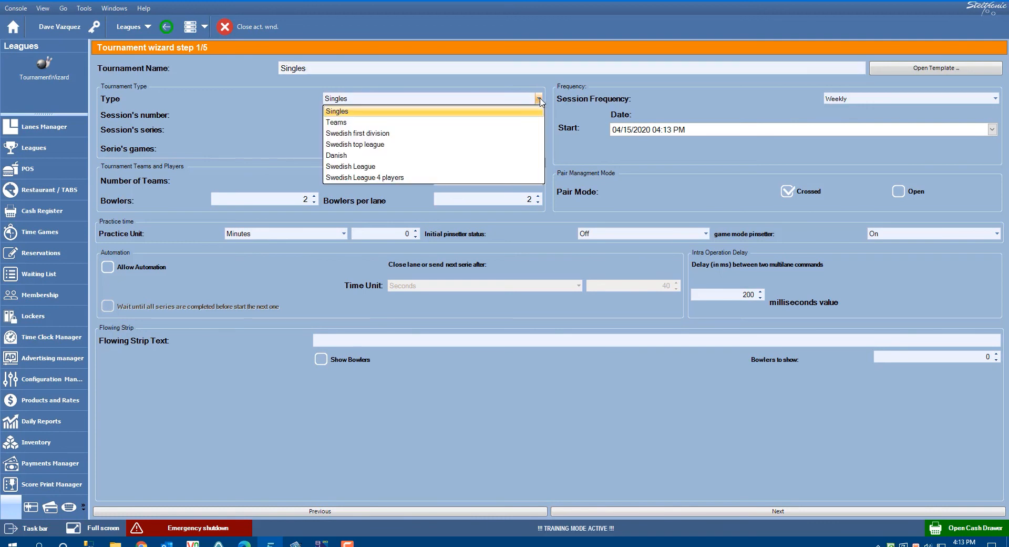
left_click(510, 124)
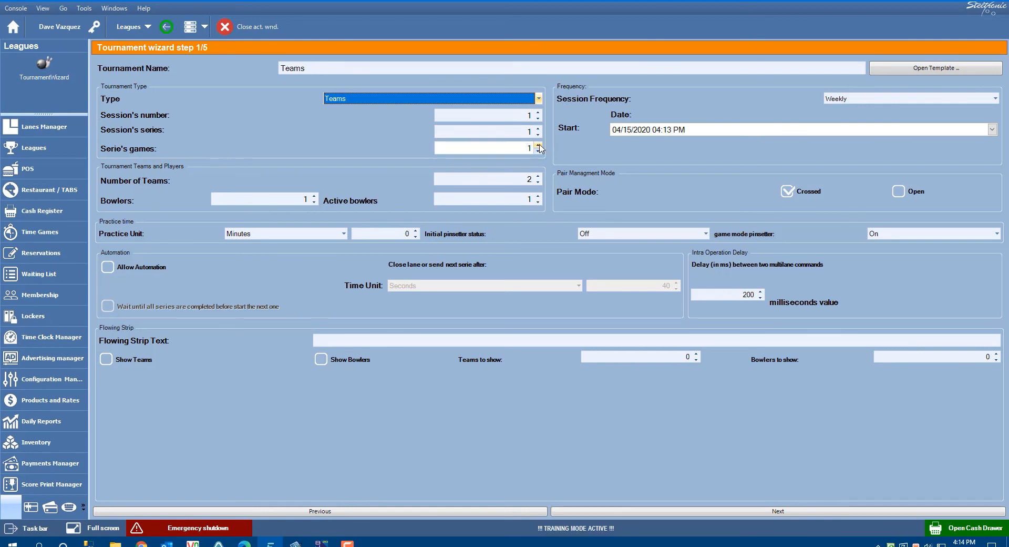
left_click(538, 146)
left_click(539, 146)
left_click(538, 146)
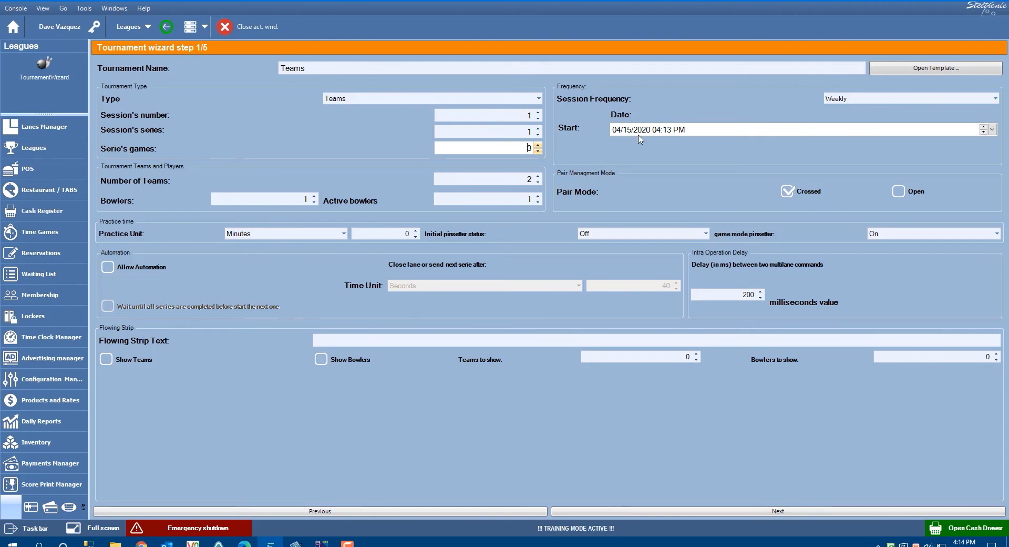
left_click(840, 100)
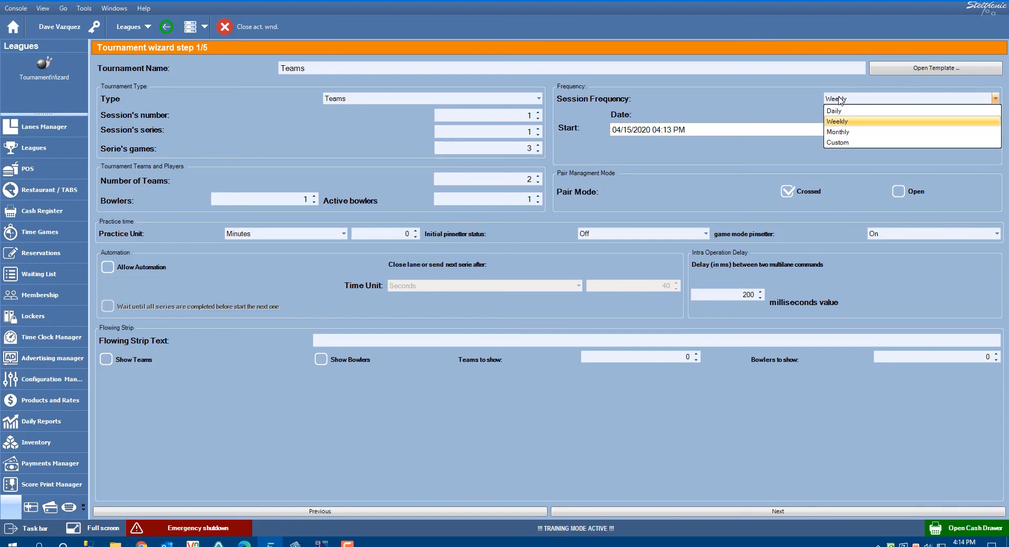
left_click(804, 114)
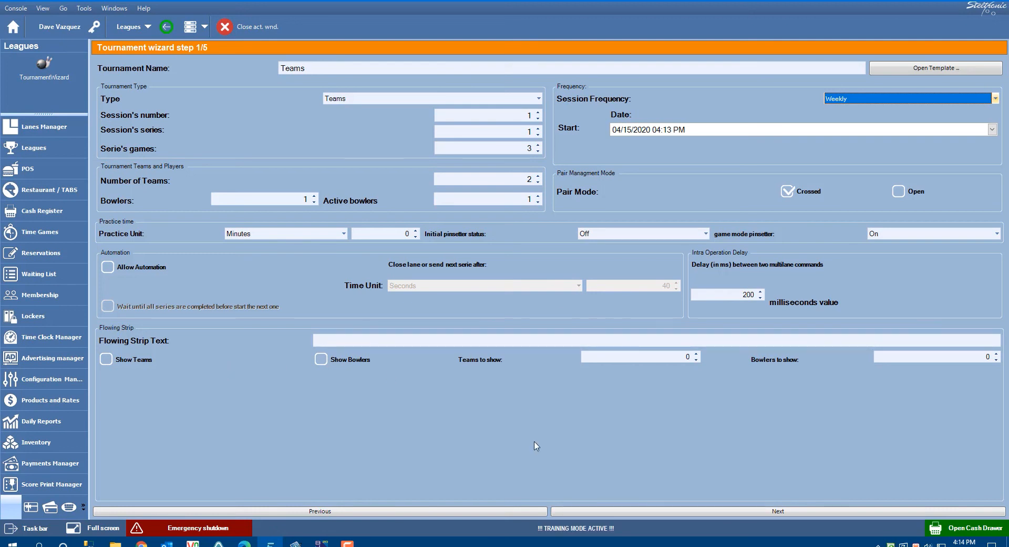
left_click(666, 513)
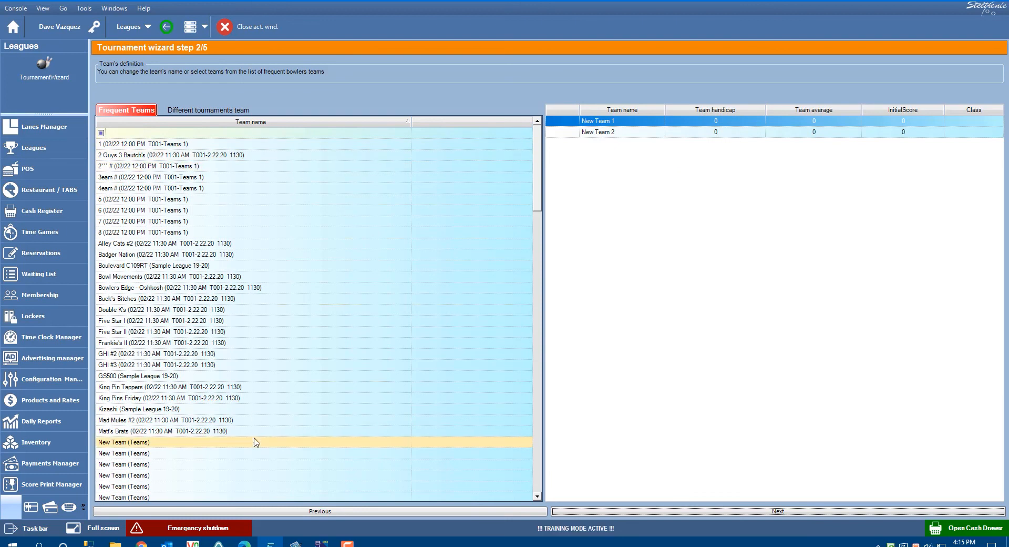
- Keep the two default teams and New Team 1's default player, and continue to the lane assignment
left_click(706, 511)
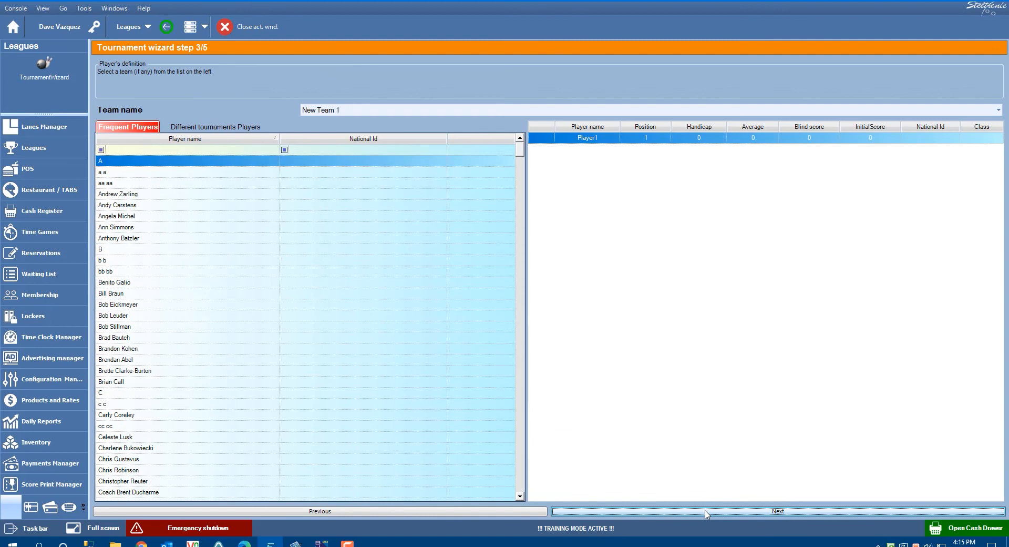
left_click(587, 139)
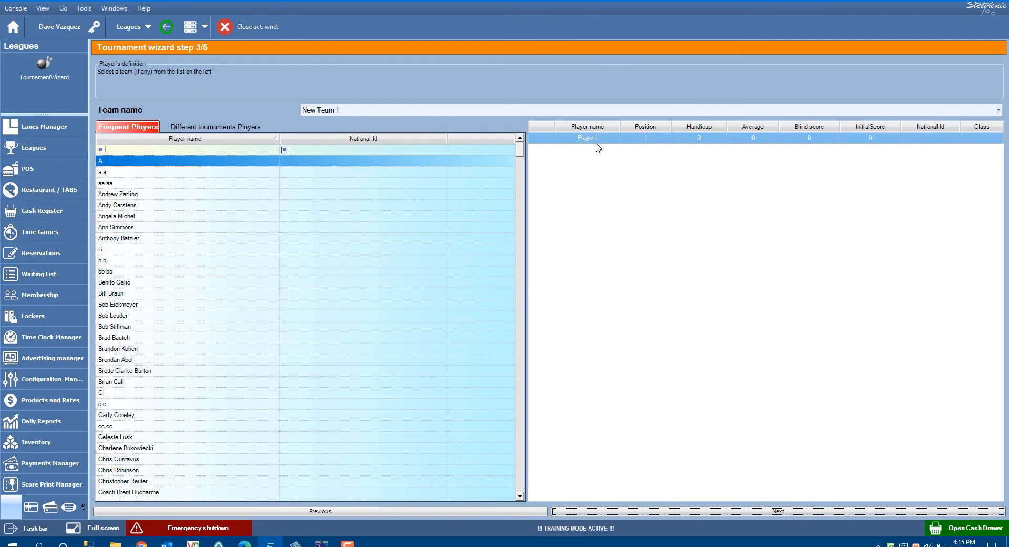
left_click(592, 140)
left_click(595, 140)
left_click(591, 142)
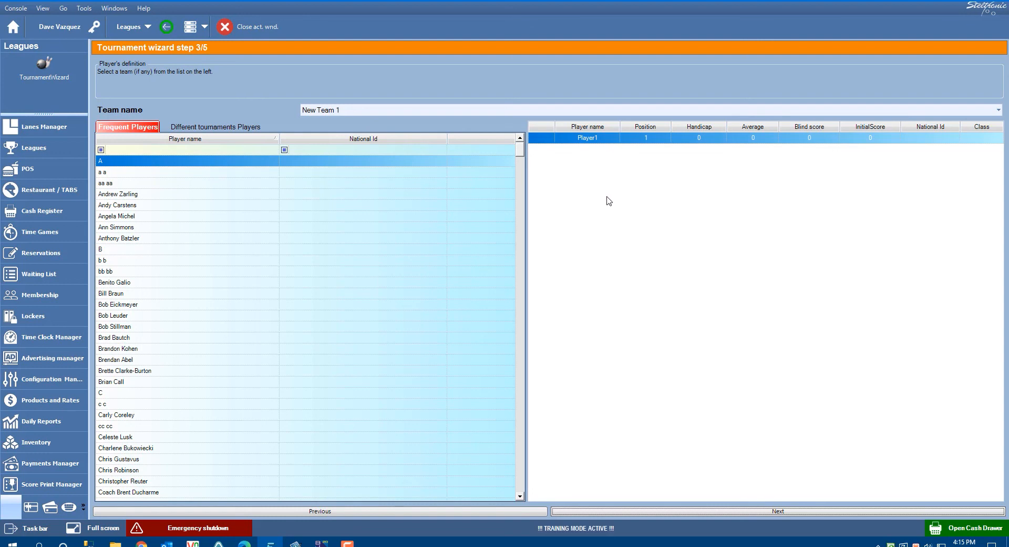
left_click(761, 510)
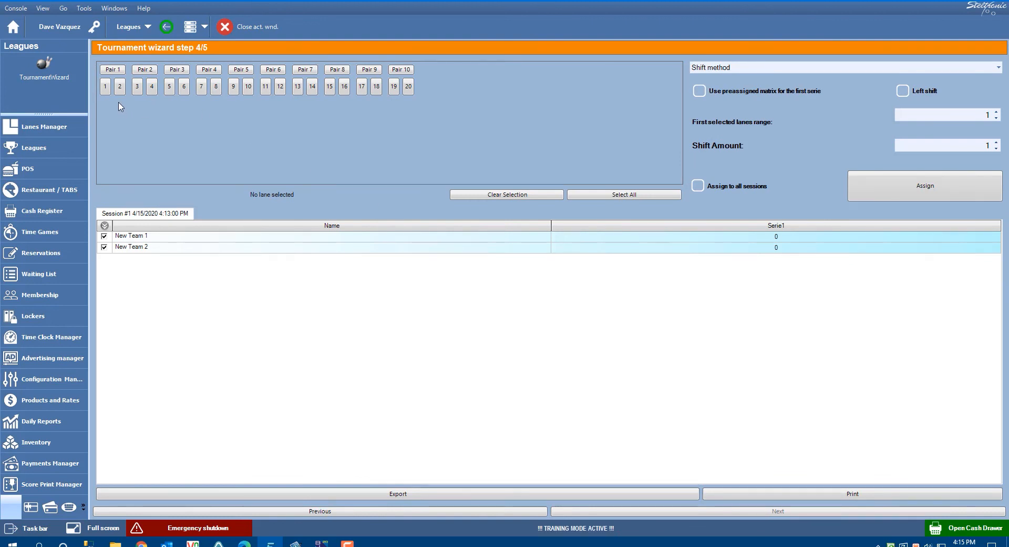
- Assign New Team 1 and New Team 2 to lane pair 1, and continue to the handicap rules
left_click(117, 74)
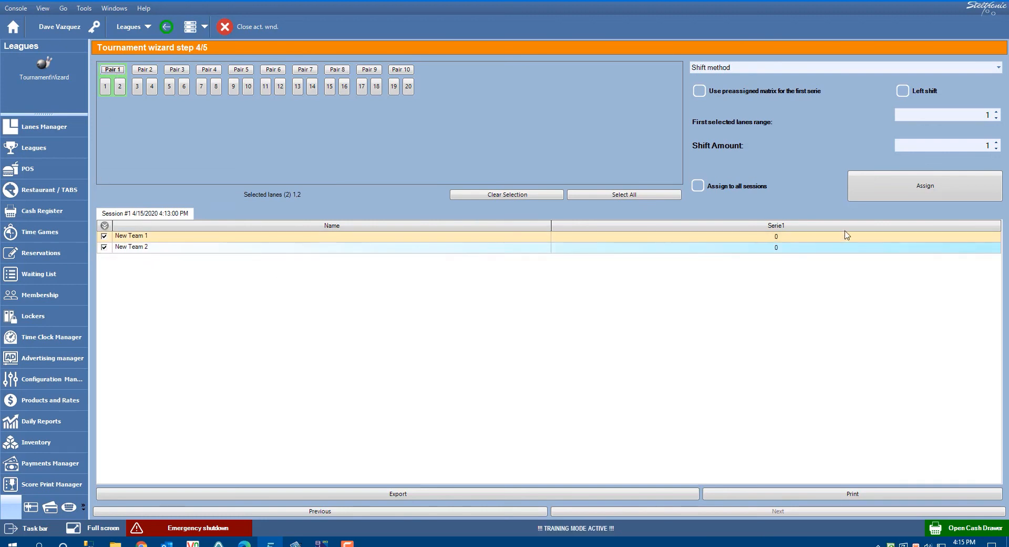
left_click(875, 195)
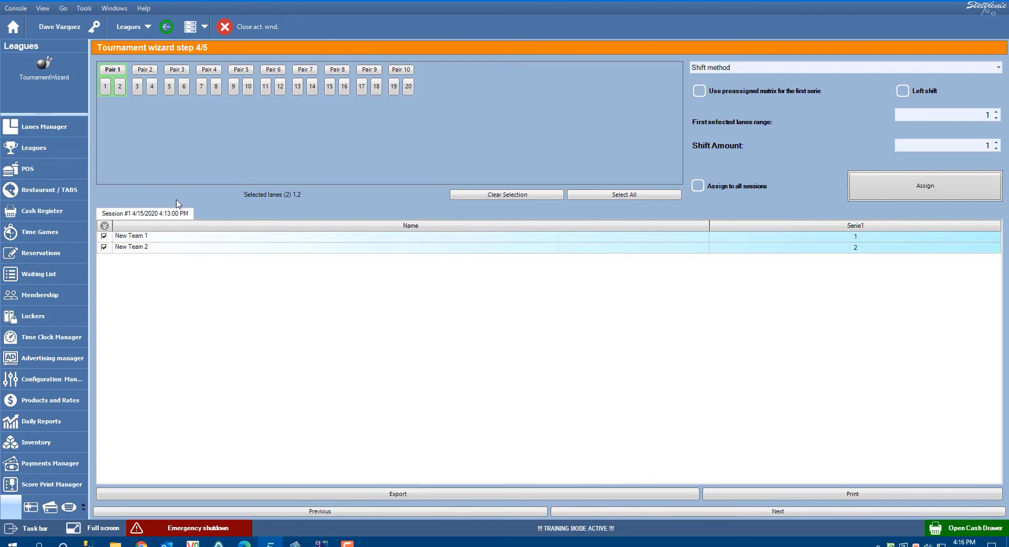
left_click(297, 248)
left_click(764, 512)
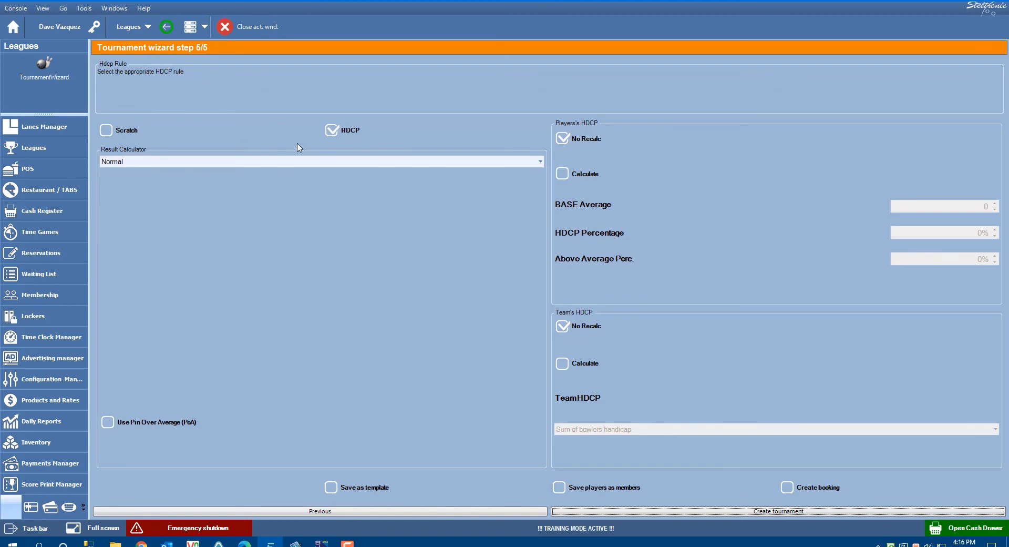
- Keep the Normal result calculator, set both the players' and the team's handicap to Calculate, and create the tournament
left_click(540, 164)
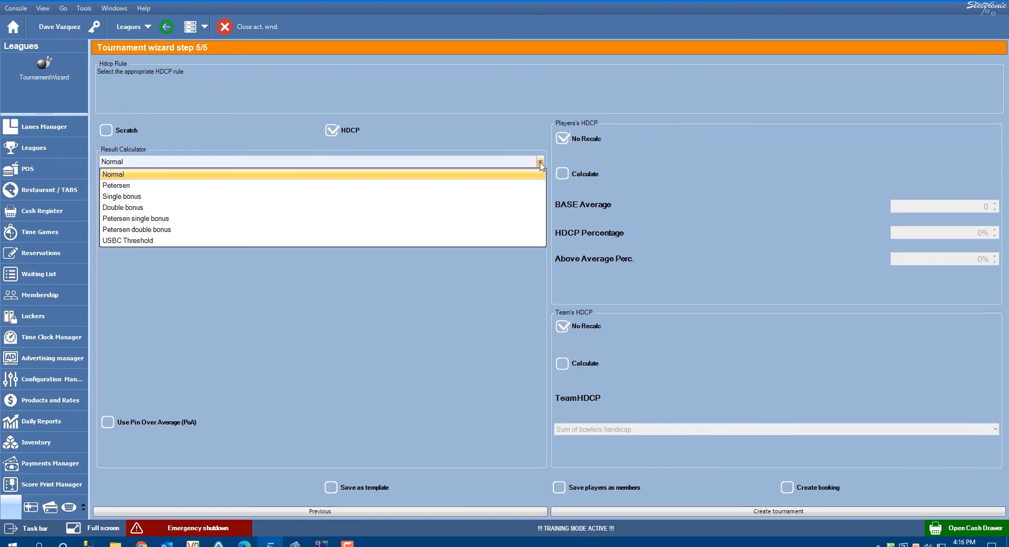
left_click(541, 163)
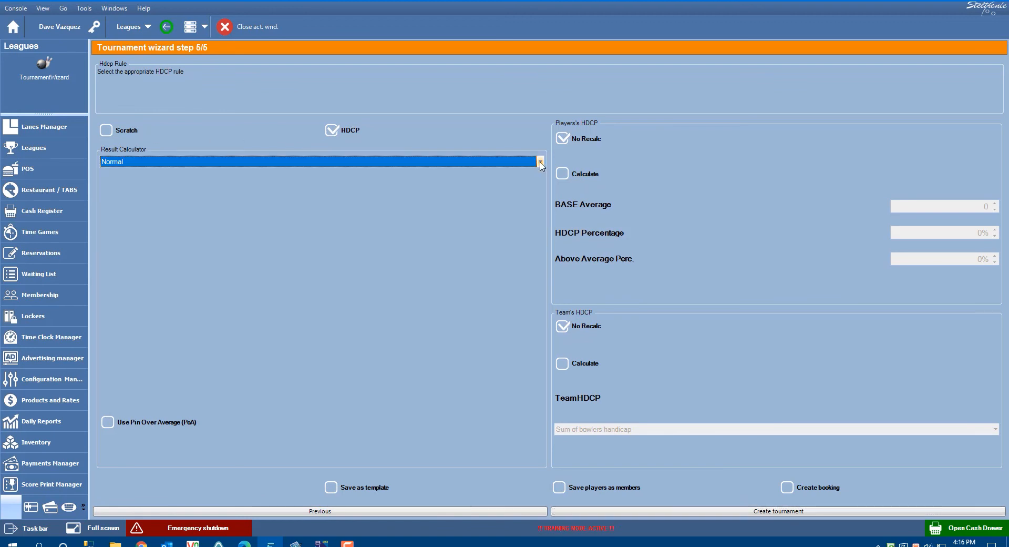
left_click(564, 175)
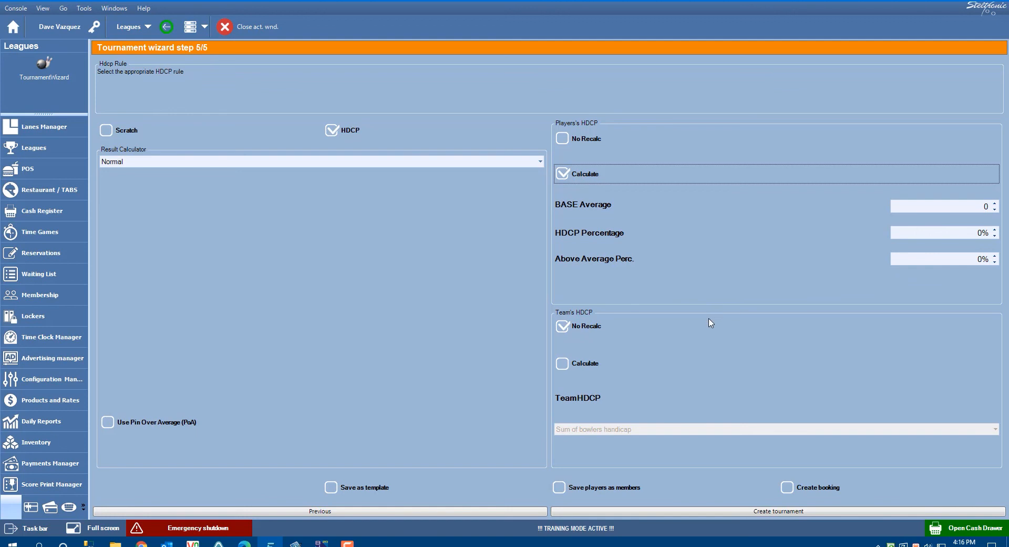
left_click(573, 368)
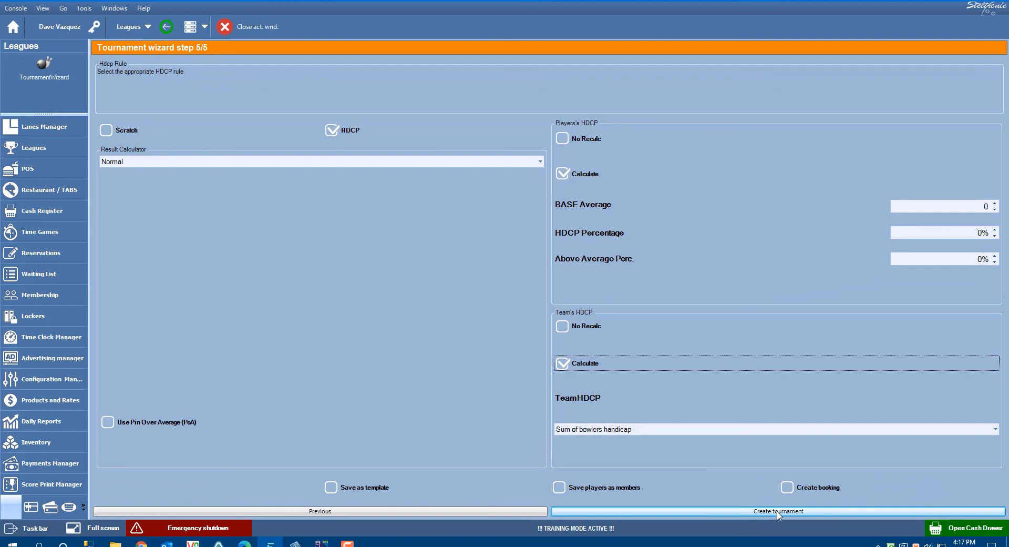
left_click(779, 512)
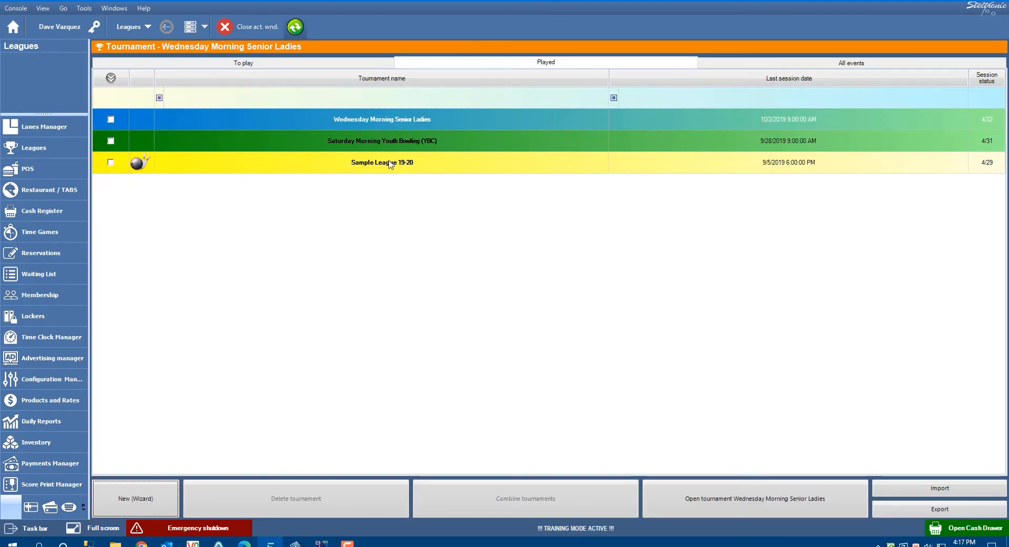
- Check the list of tournaments to play for the new Teams entry, and return to the played tournaments
left_click(312, 64)
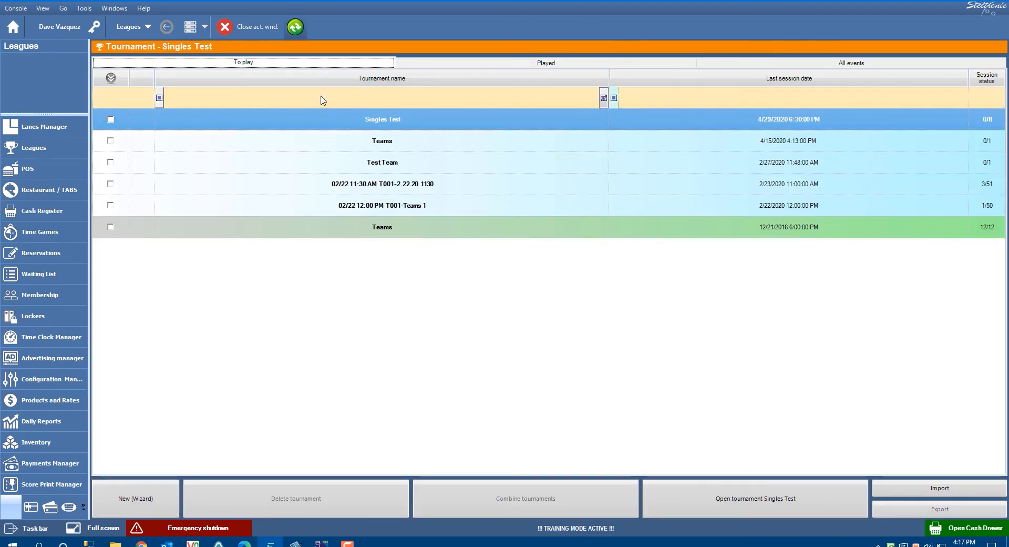
left_click(316, 127)
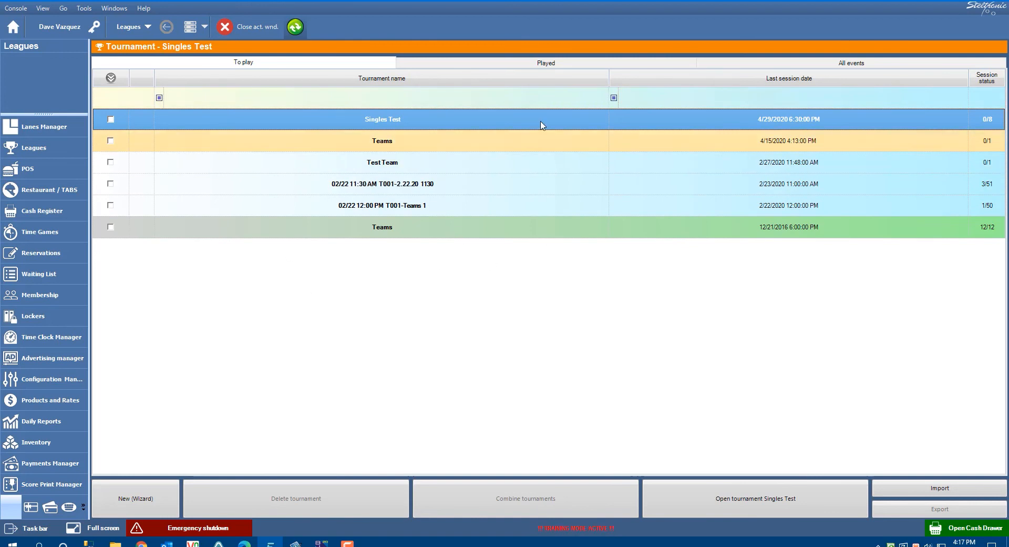
left_click(565, 65)
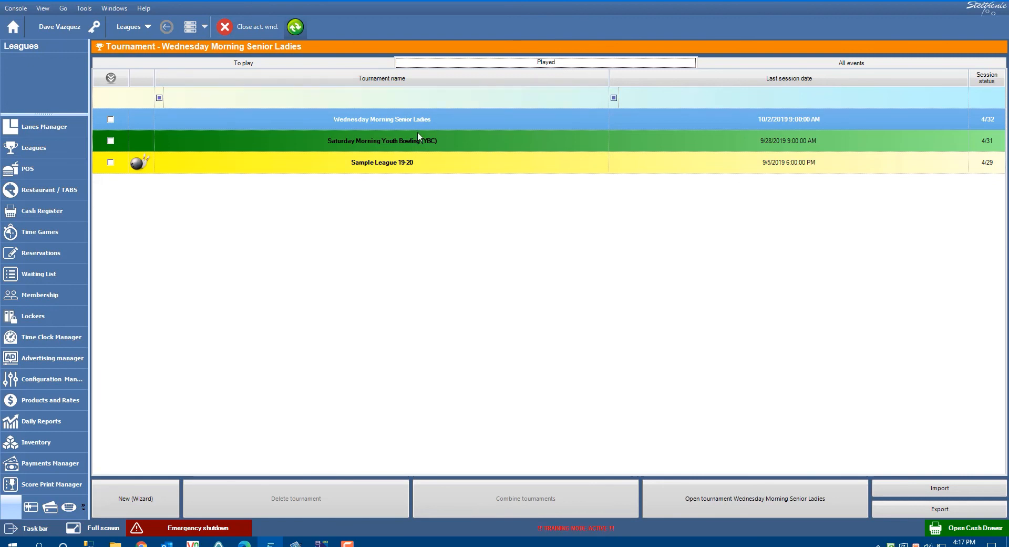
- Open the Sample League 19-20 tournament and select the first player on Boulevard C109RT's roster
left_click(391, 164)
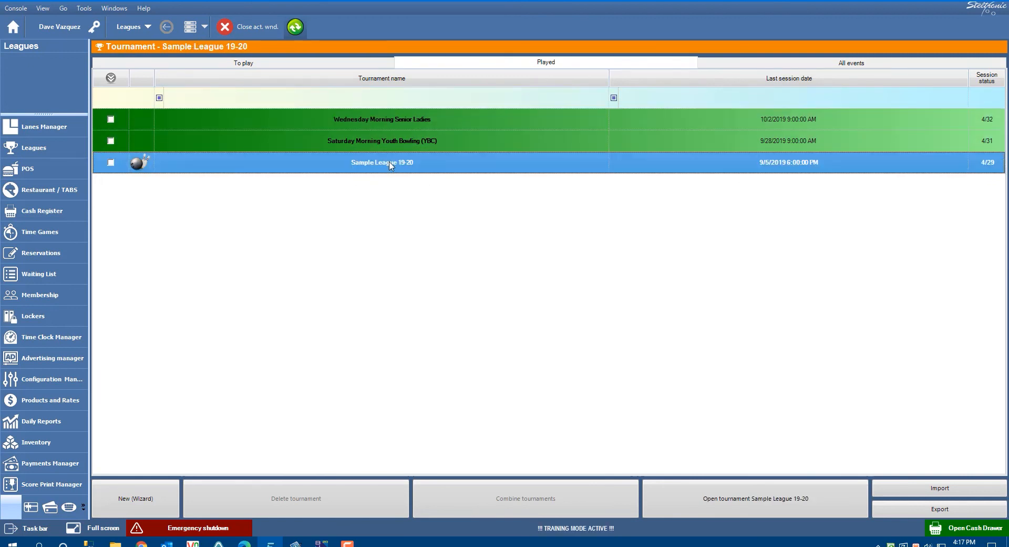
left_click(693, 506)
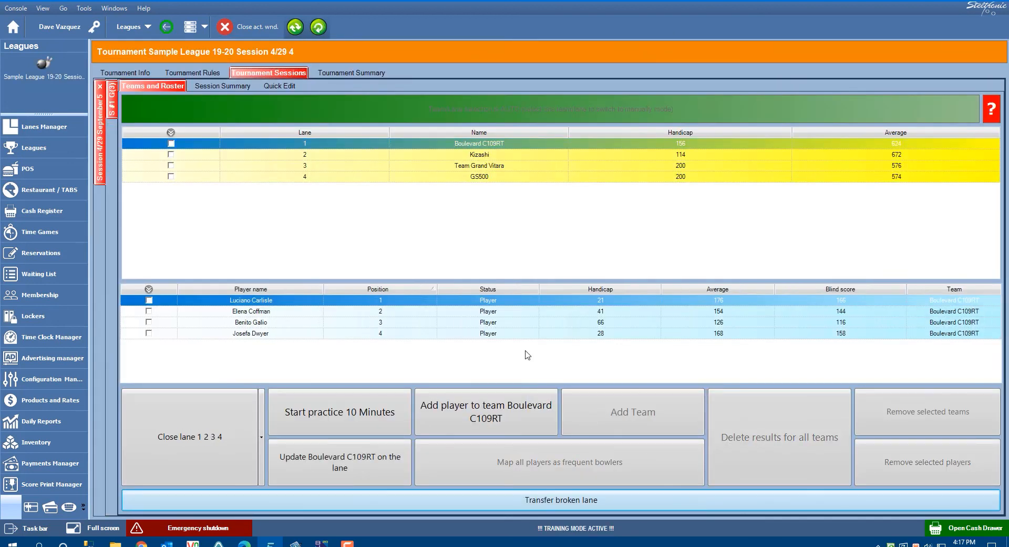
left_click(597, 304)
left_click(482, 303)
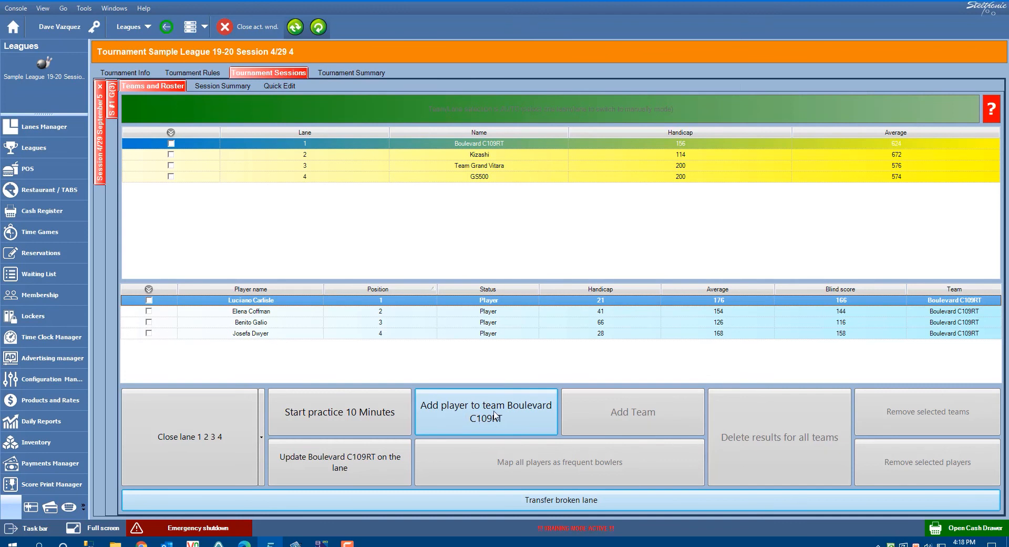
- Look through the frequent players, and create a new player for team Boulevard C109RT instead
left_click(478, 416)
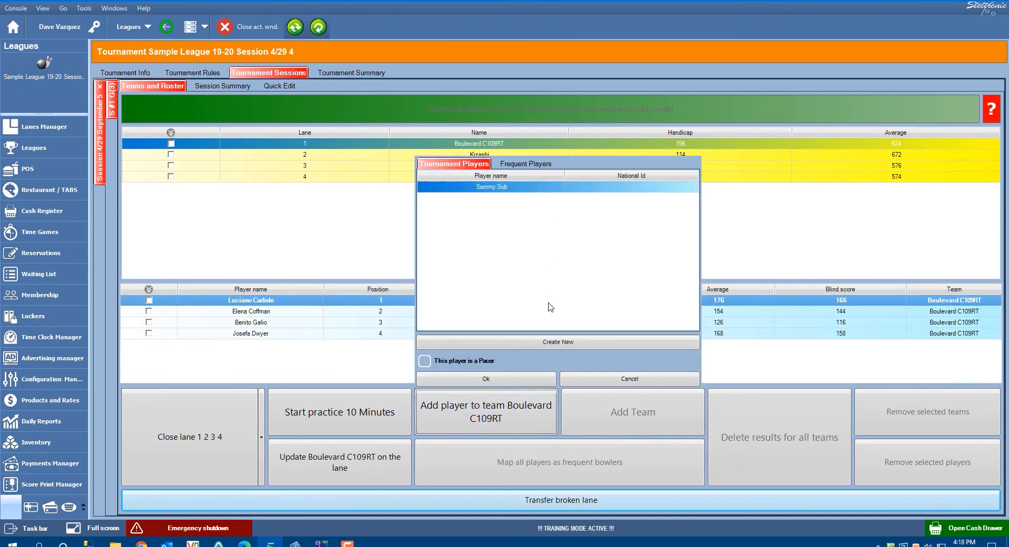
left_click(526, 163)
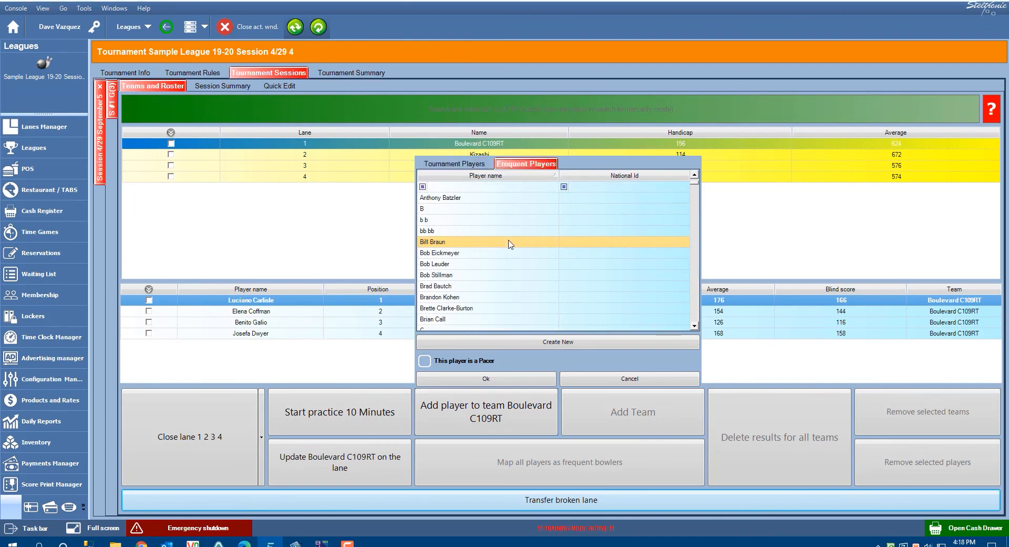
scroll(508, 242, "up", 1)
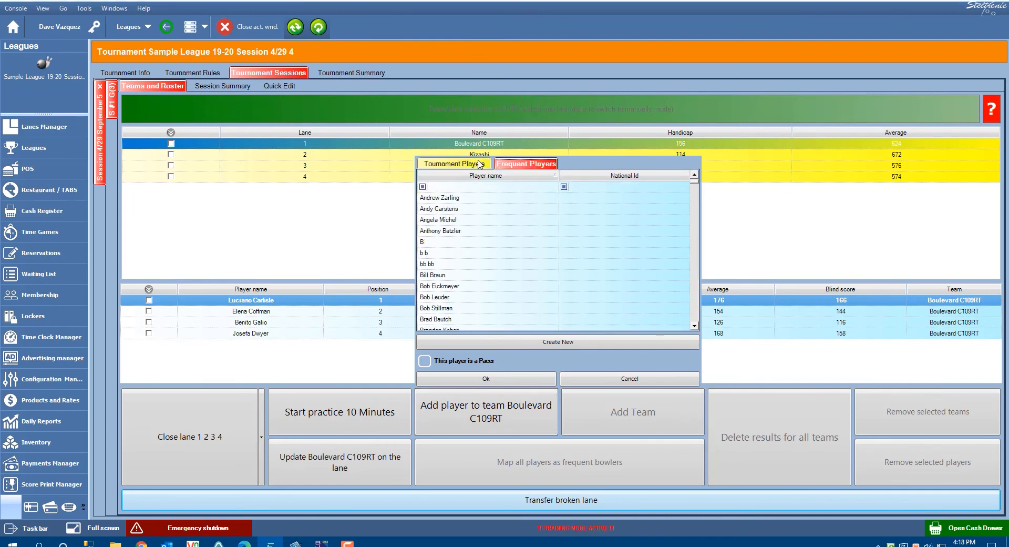
left_click(555, 343)
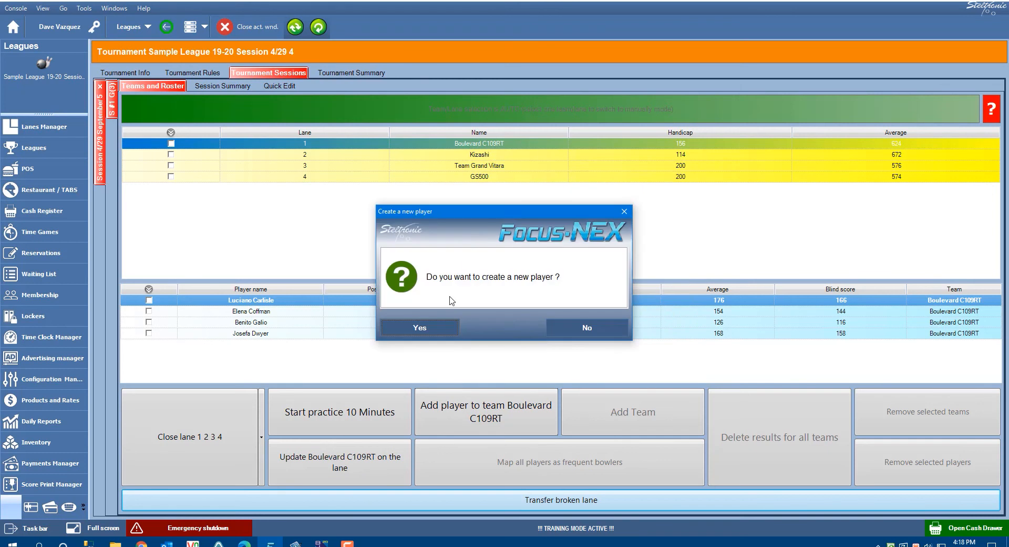
left_click(451, 326)
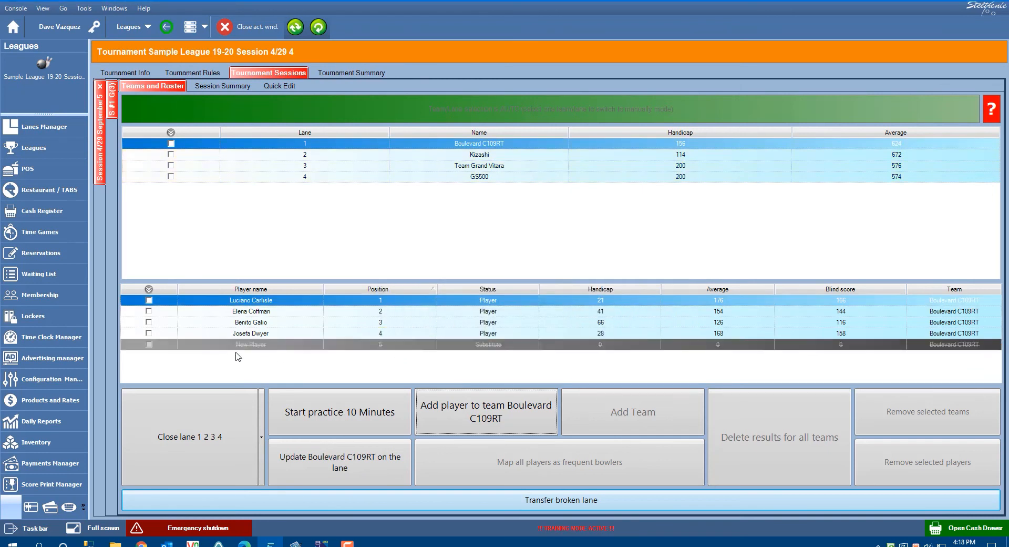
- Rename the new substitute on Boulevard C109RT with the player's first and last name, keeping handicap, average and blind score at 0
left_click(492, 345)
left_click(301, 345)
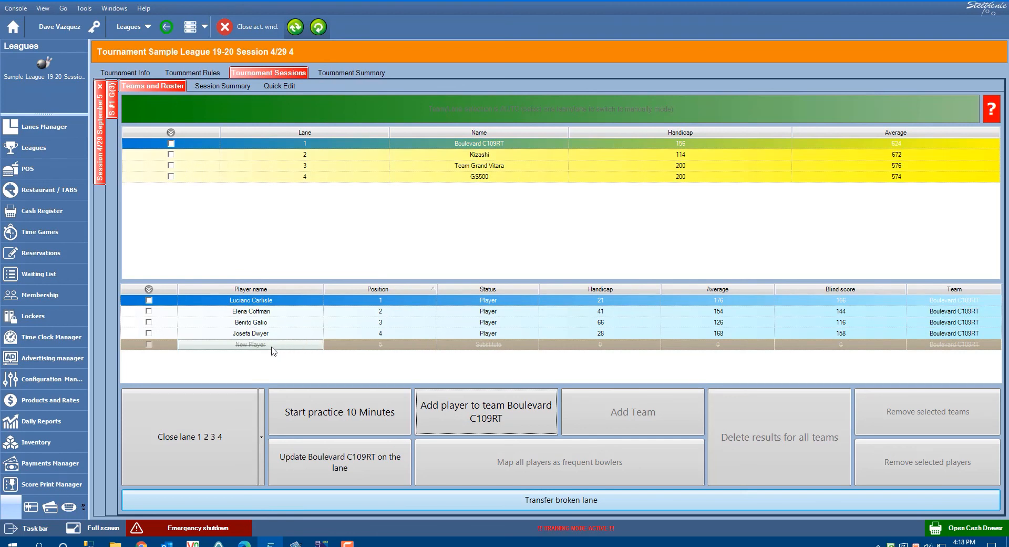
left_click(488, 345)
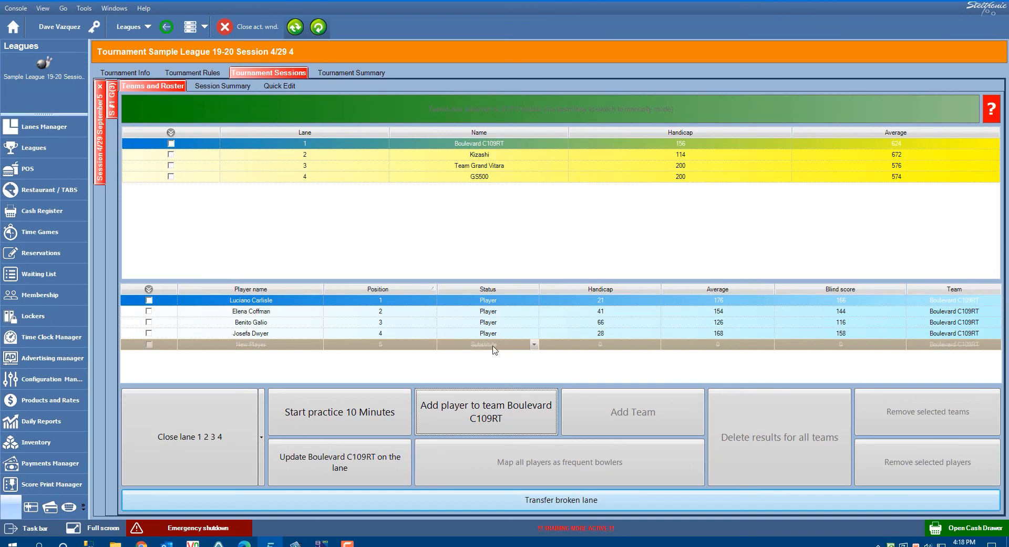
left_click(286, 348)
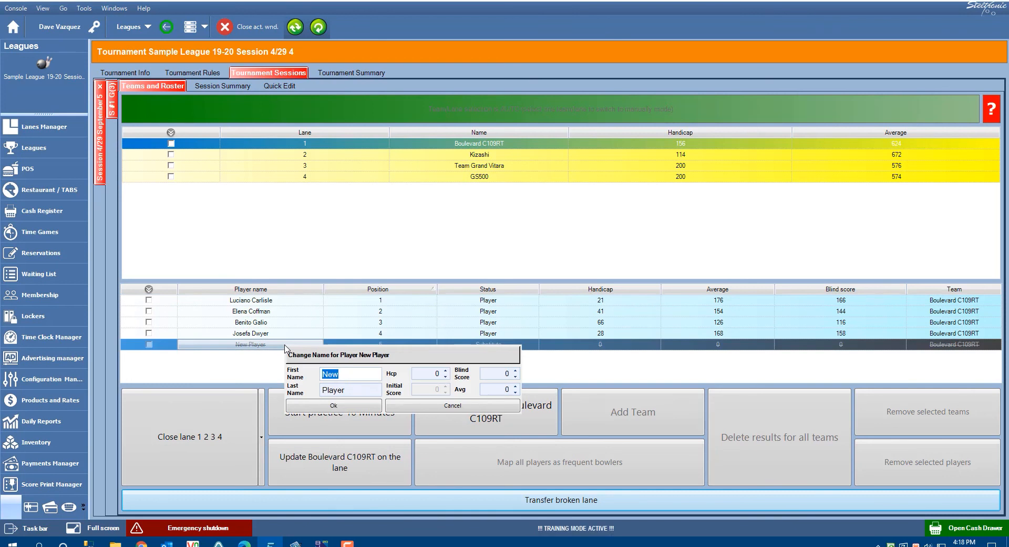
type("John")
key("Tab")
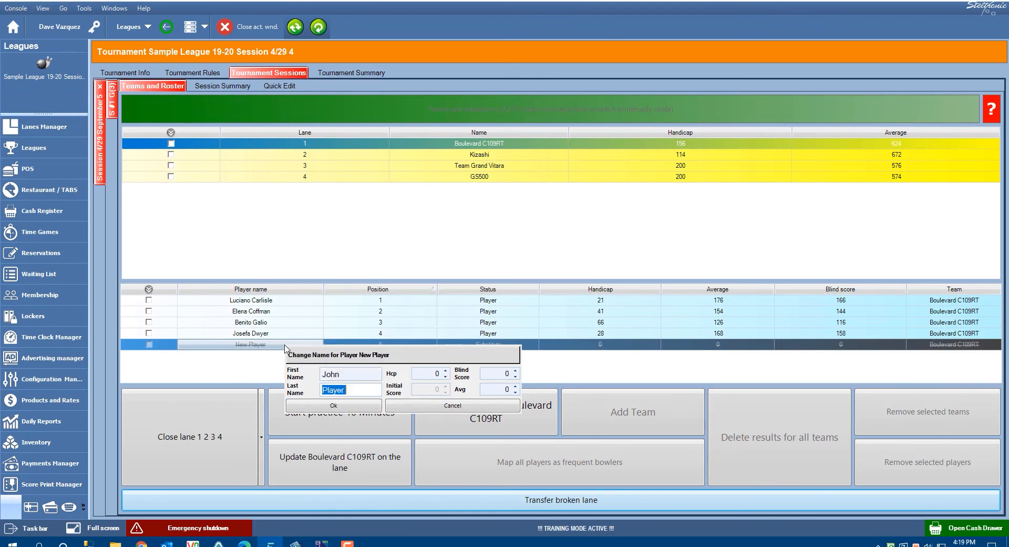
type("Smith")
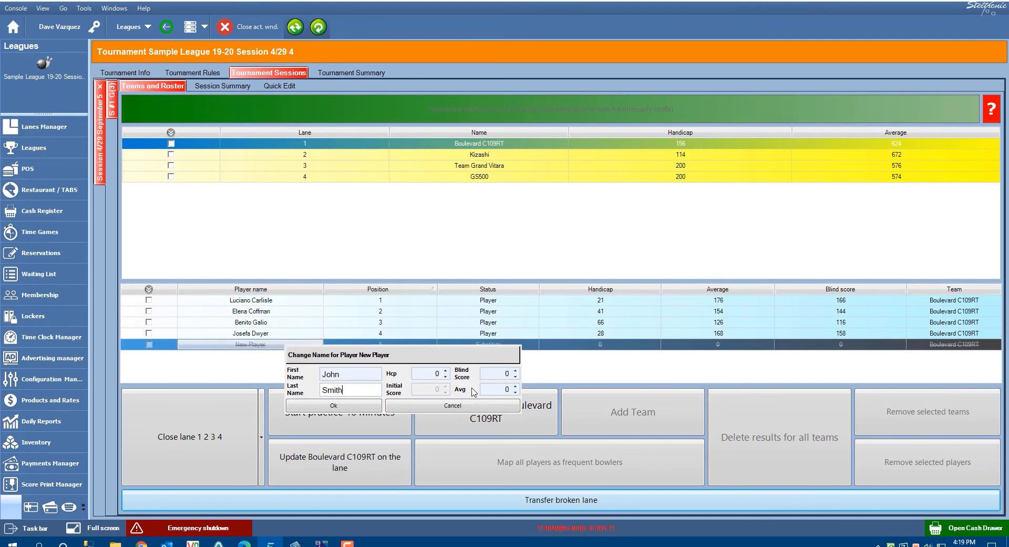
left_click(374, 408)
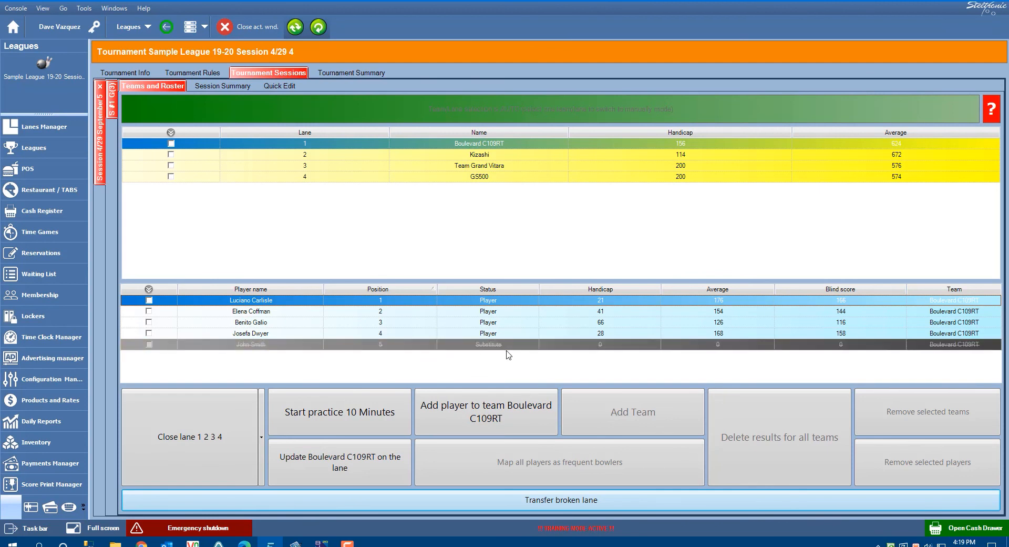
- Switch to the Lanes Manager and open the lane control for lanes 1-2
left_click(64, 128)
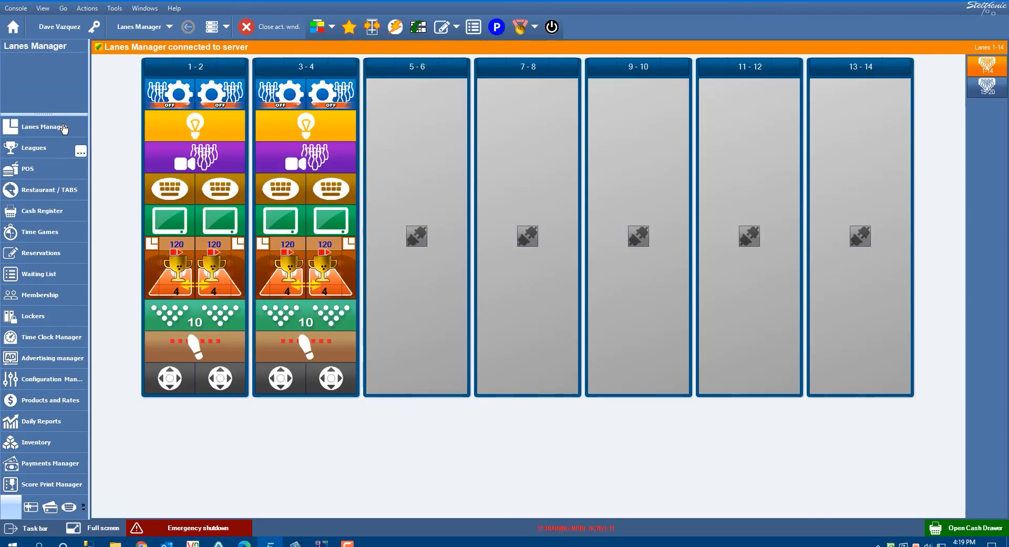
left_click(177, 261)
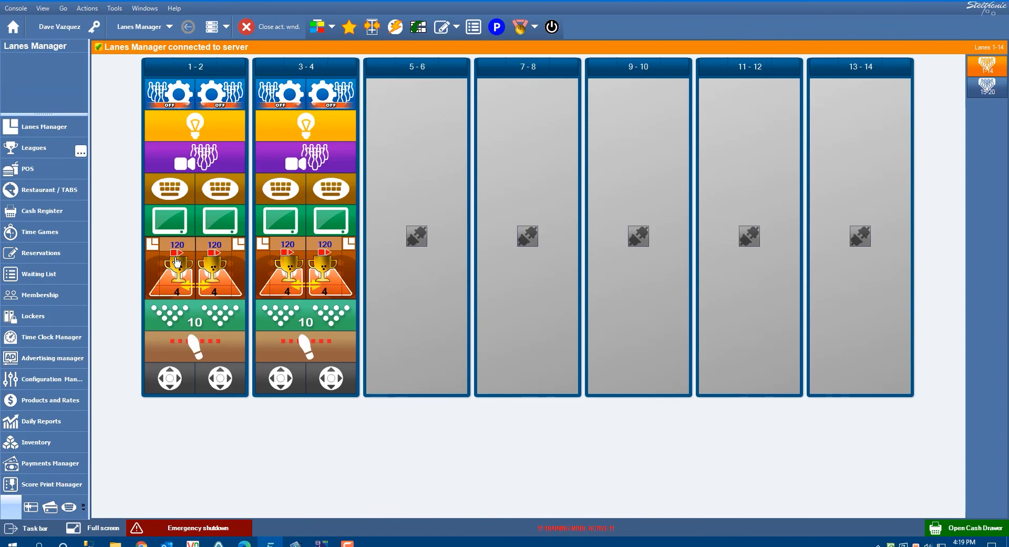
left_click(177, 262)
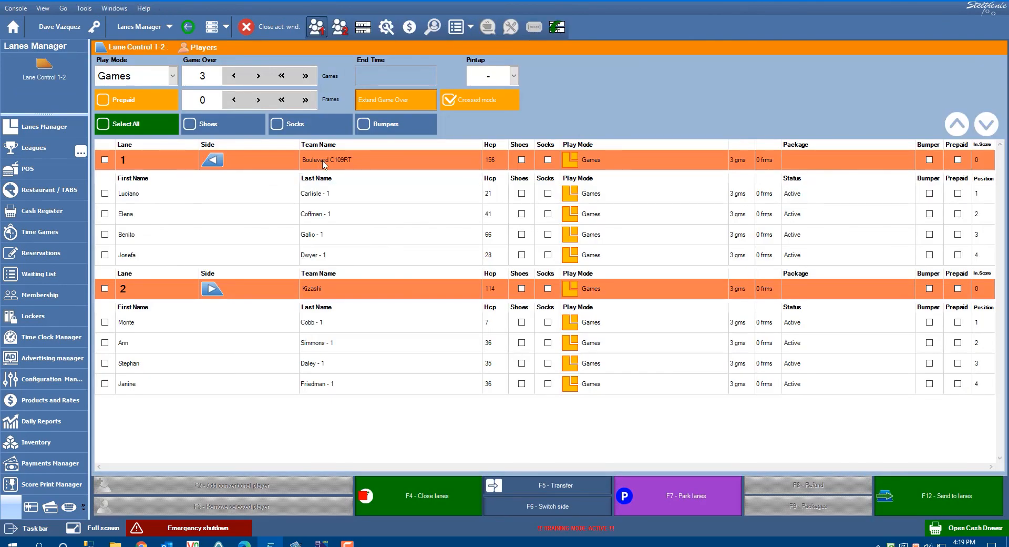
- Substitute Boulevard C109RT's third player on lane 1 with the newly added player, and send the change to the lanes
left_click(105, 235)
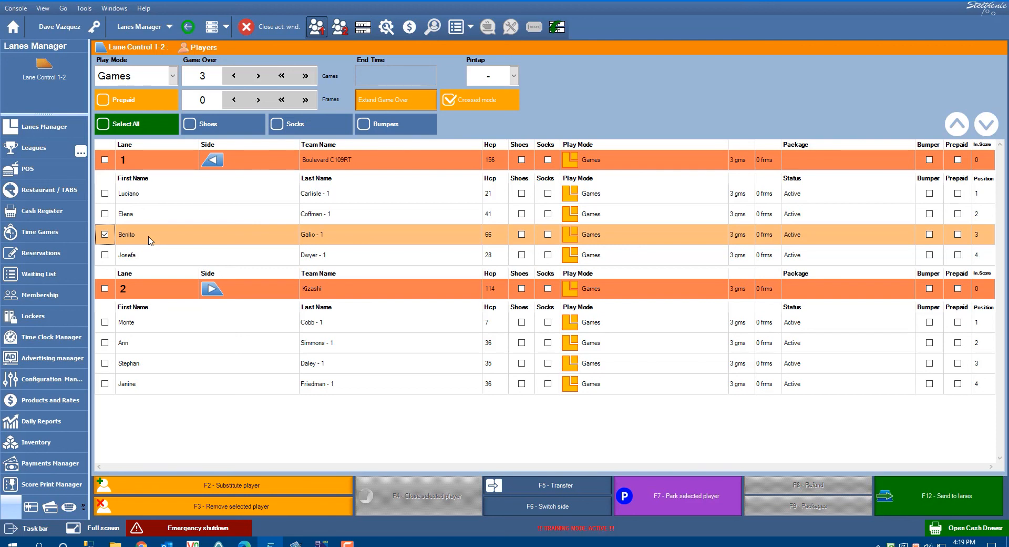
left_click(235, 492)
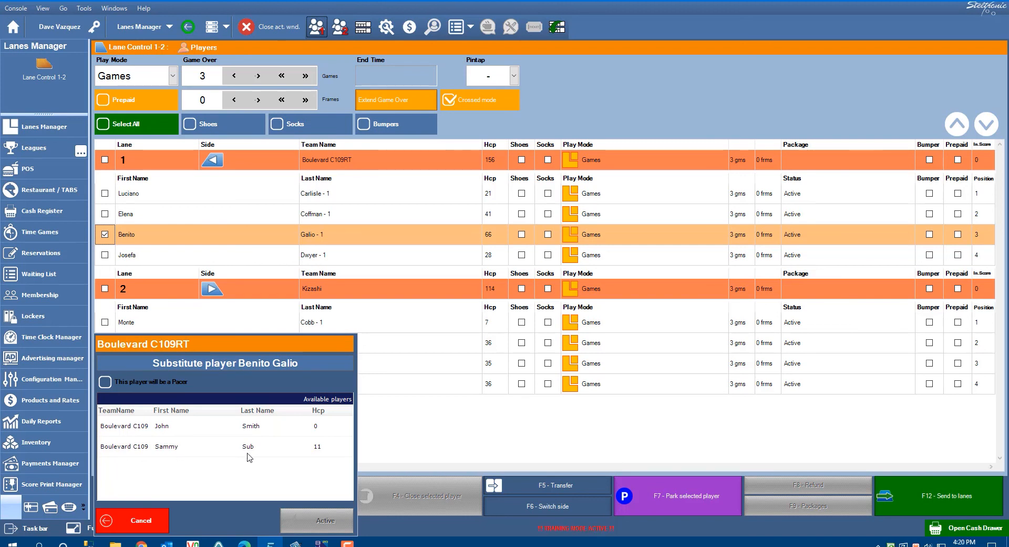
left_click(177, 436)
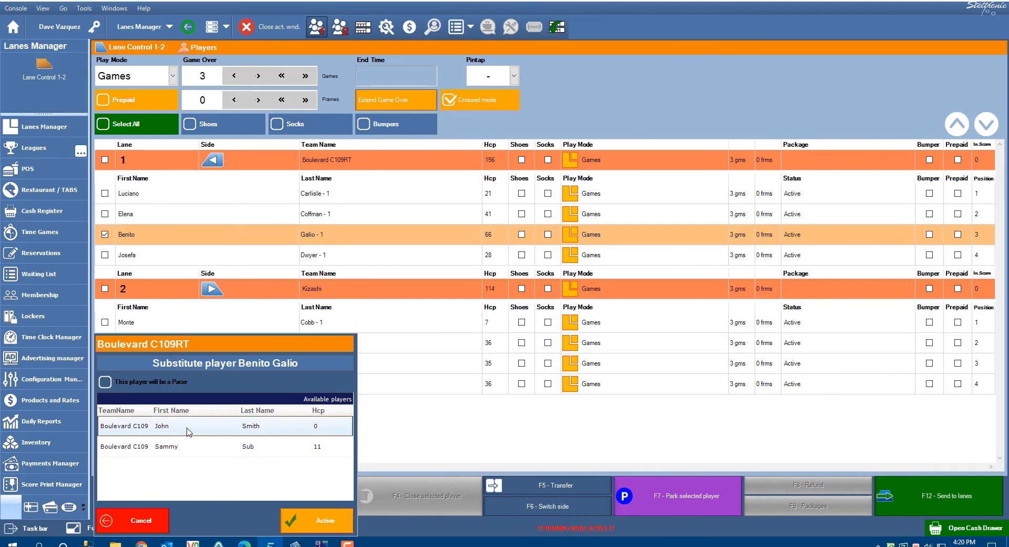
left_click(303, 525)
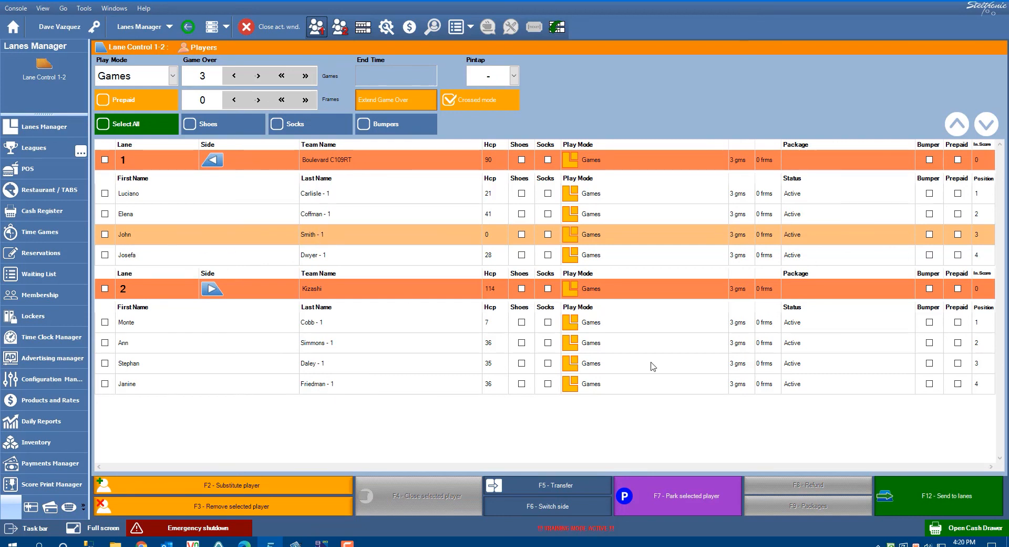
left_click(949, 497)
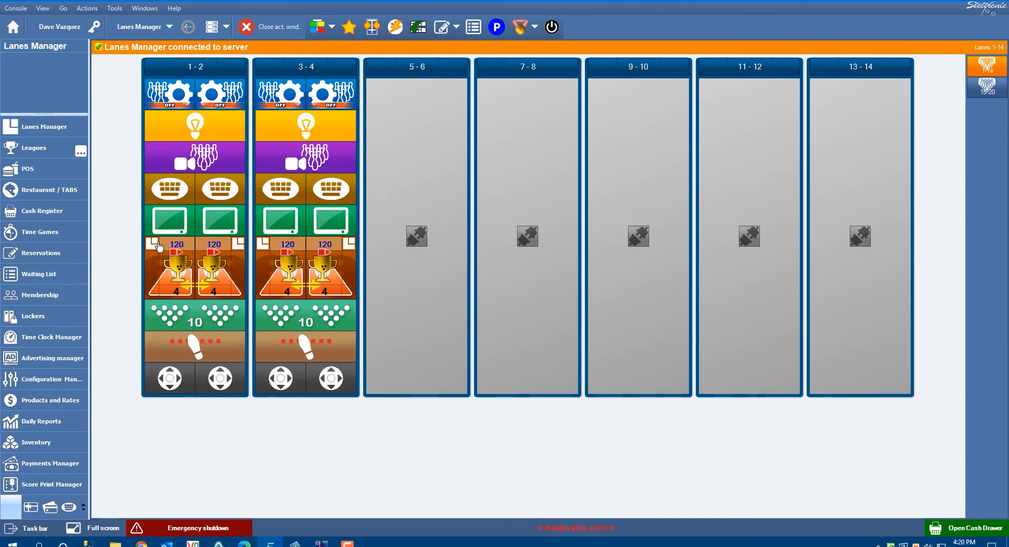
- Return to the Sample League 19-20 session, mark Boulevard C109RT's third player, and close lanes 1 to 4
left_click(63, 157)
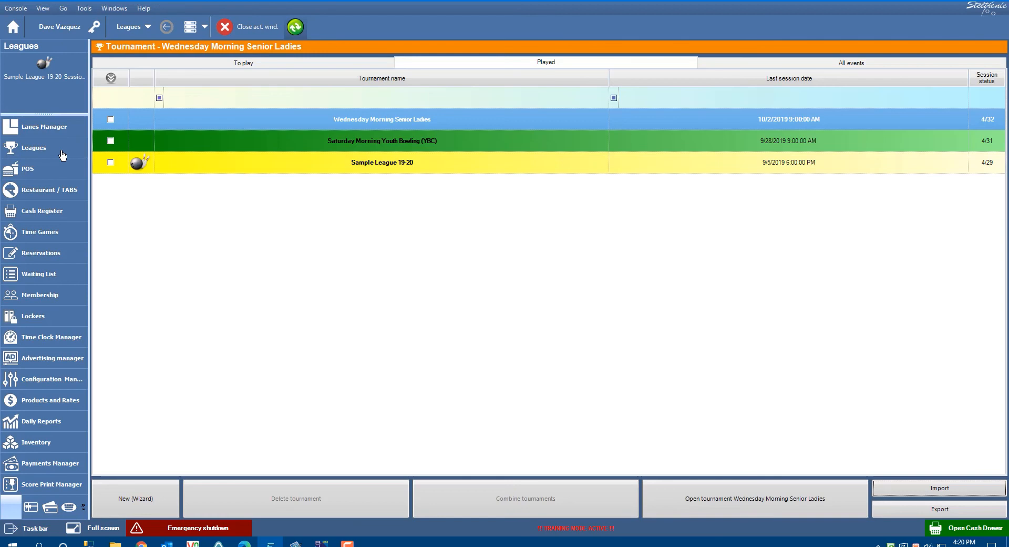
left_click(33, 68)
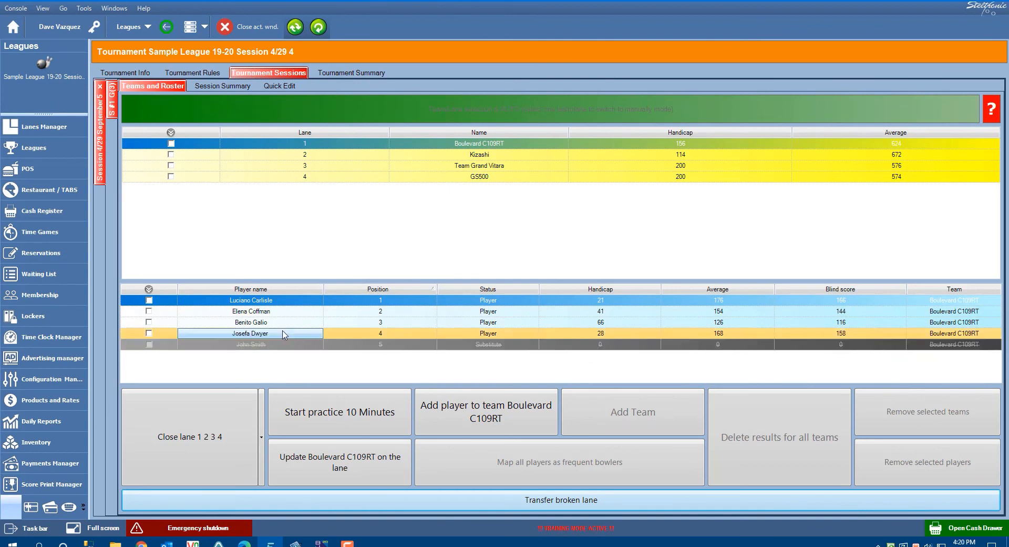
left_click(161, 324)
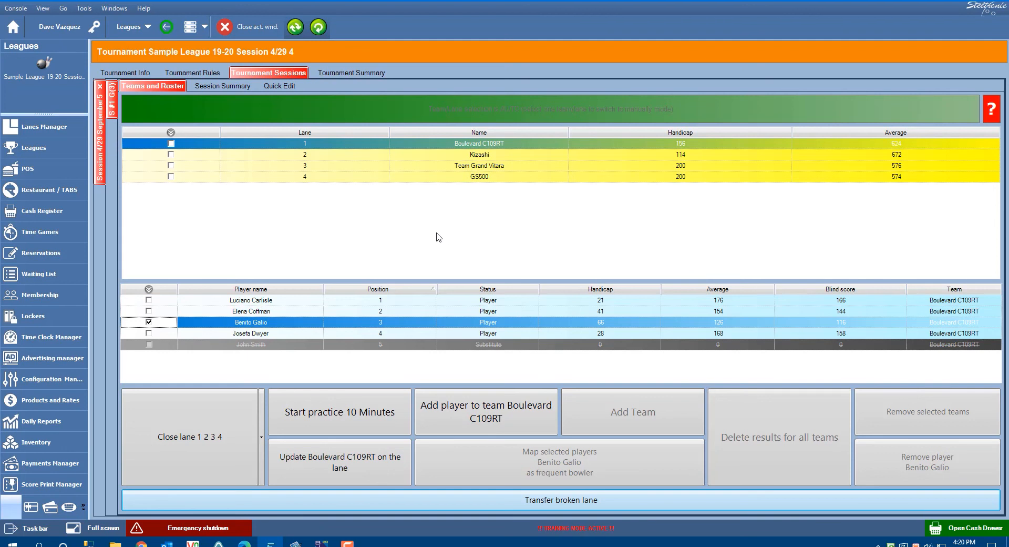
left_click(221, 443)
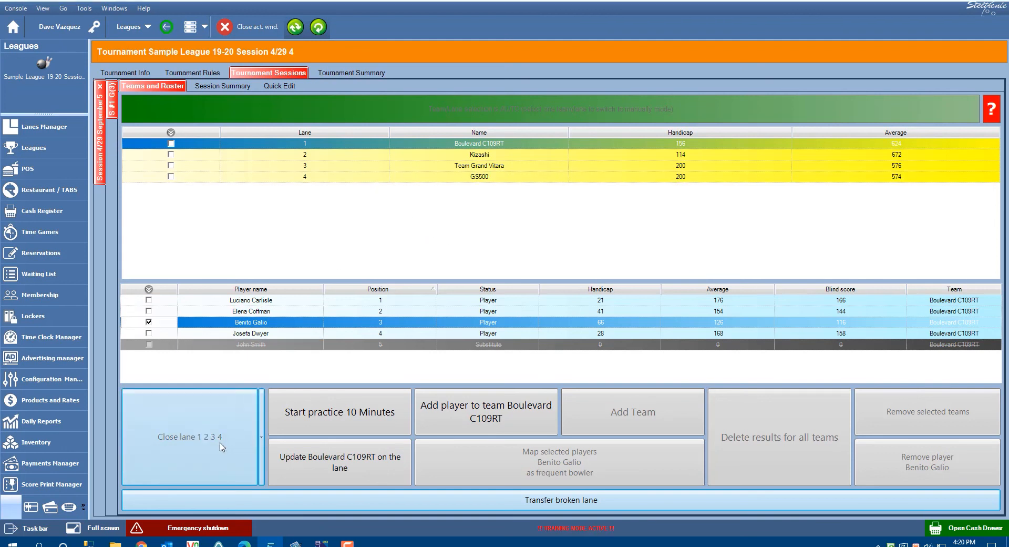
left_click(406, 330)
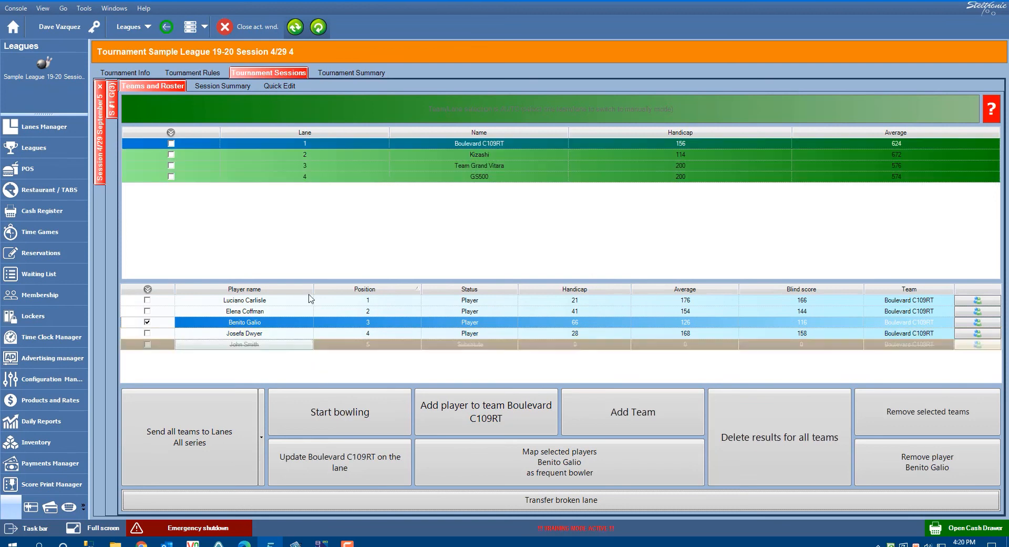
- Select team Kizashi and review the lane status color explanation
left_click(431, 153)
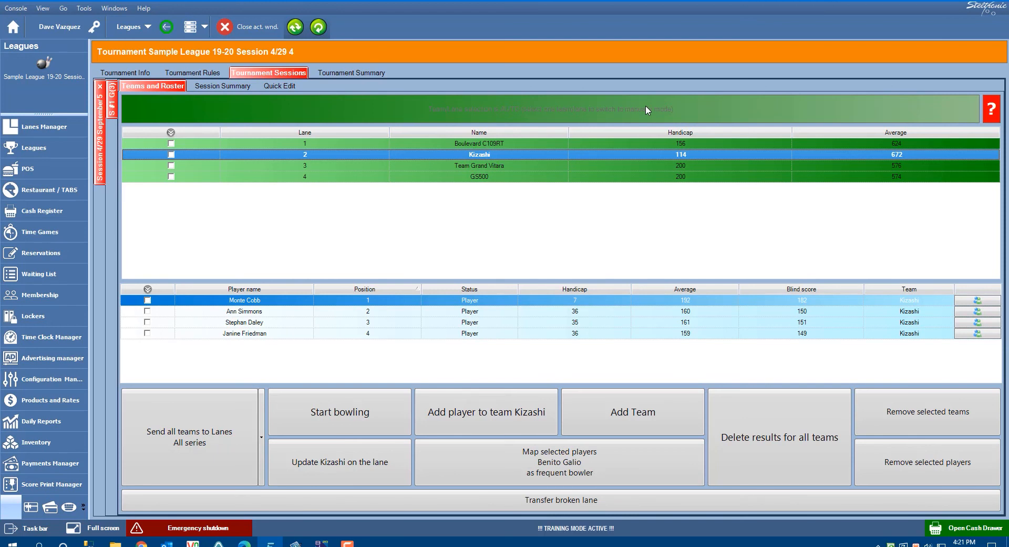
left_click(992, 111)
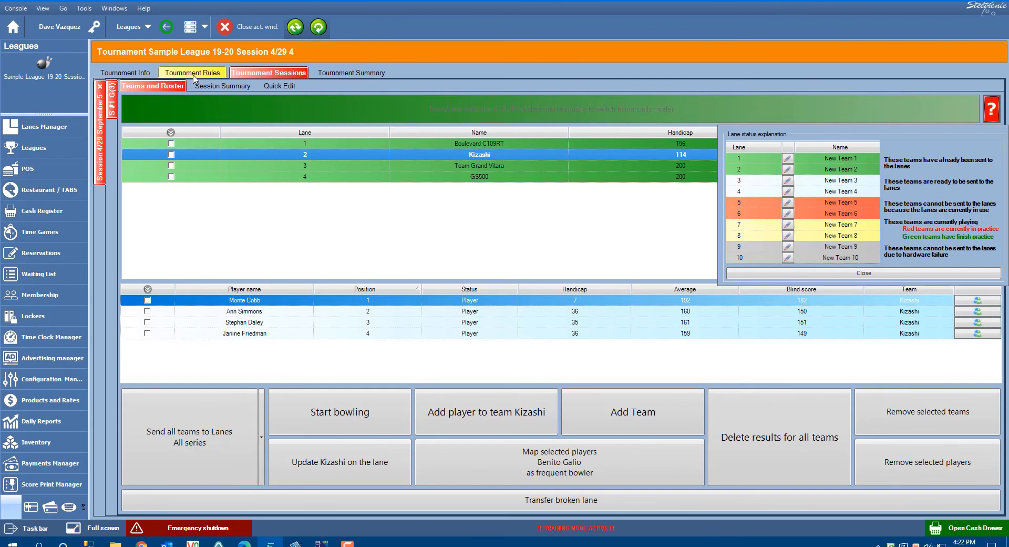
left_click(193, 75)
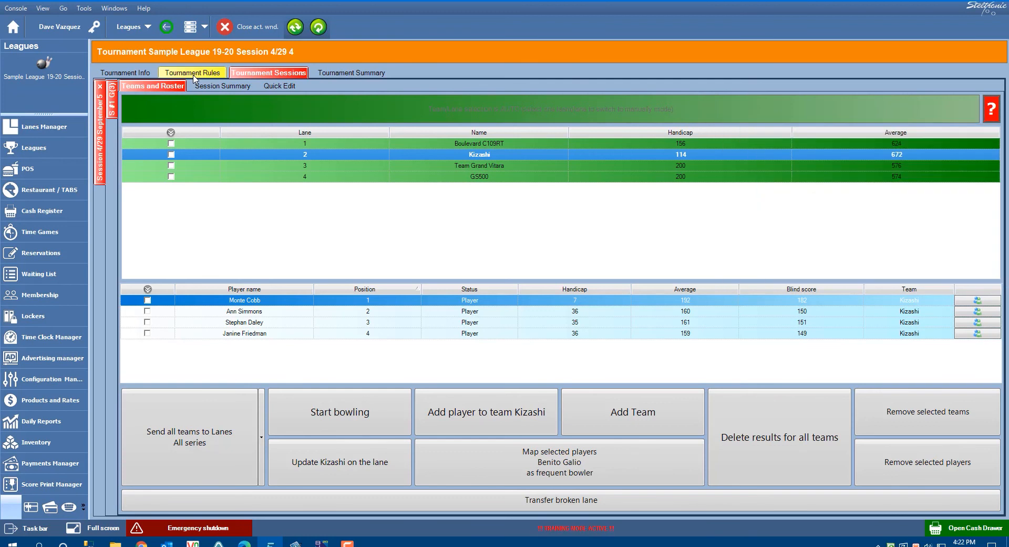
- In the lane assignment rules, move Team Grand Vitara to lane 5 and GS500 to lane 6, and save the changes
left_click(194, 75)
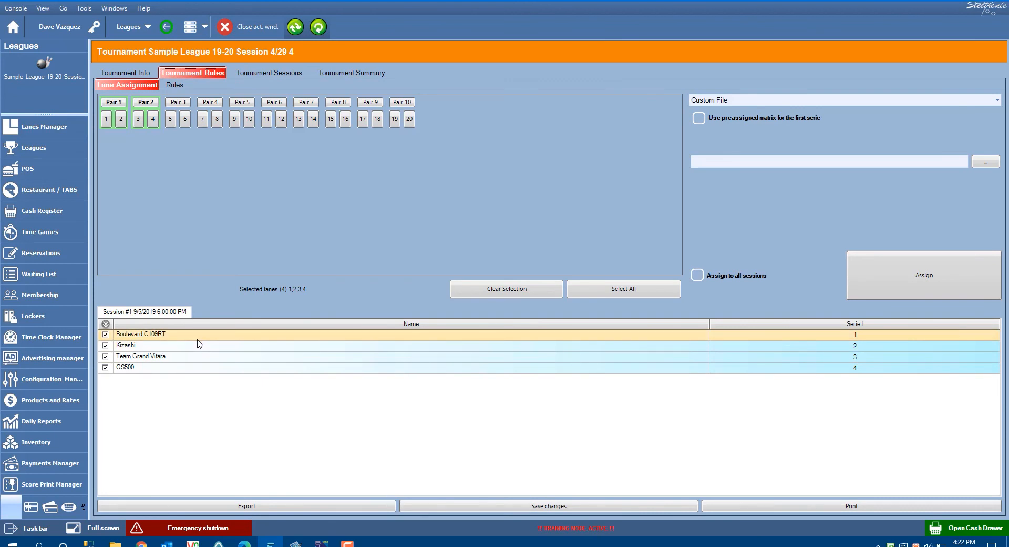
left_click(855, 360)
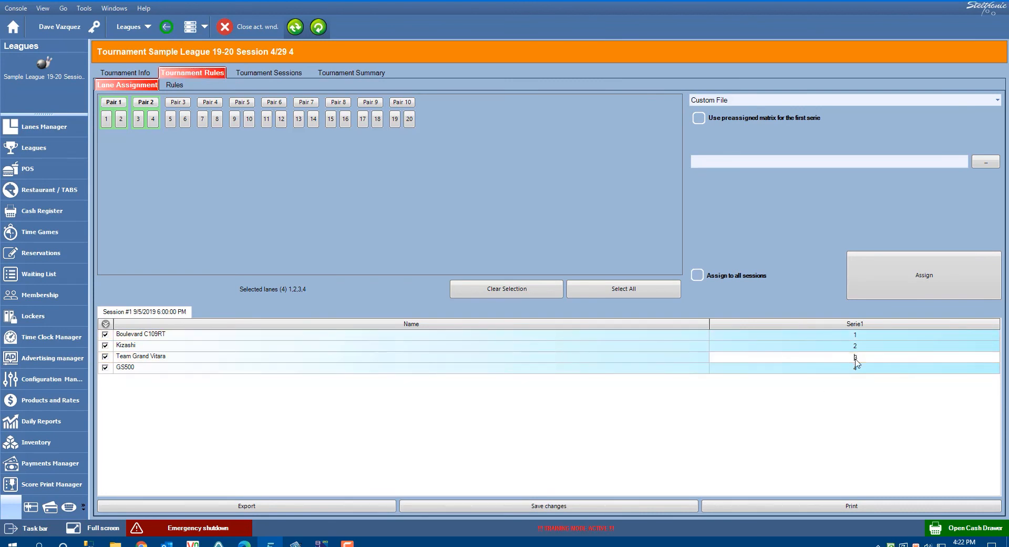
double_click(855, 358)
type("5")
left_click(855, 368)
left_click_drag(854, 367, 857, 369)
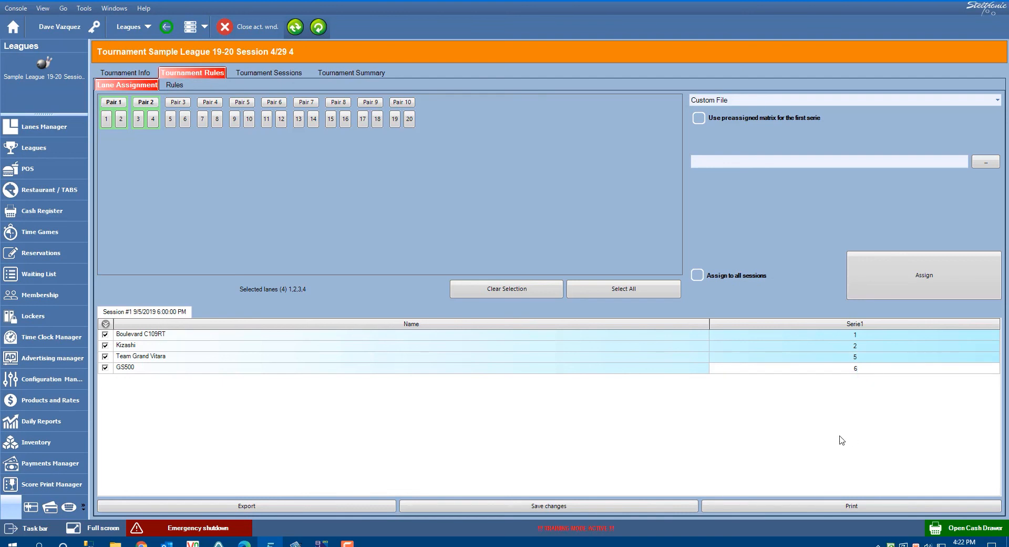
left_click(552, 507)
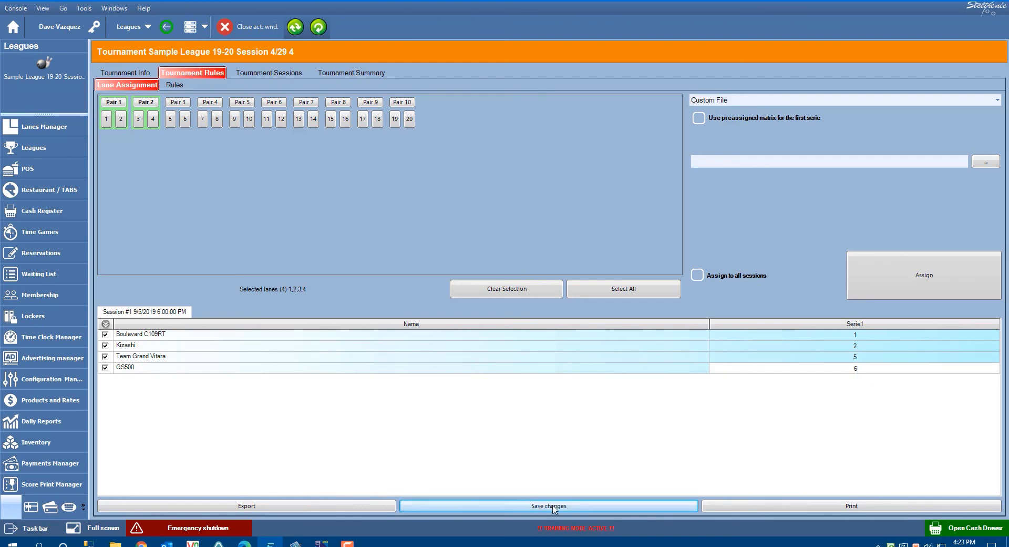
left_click(552, 507)
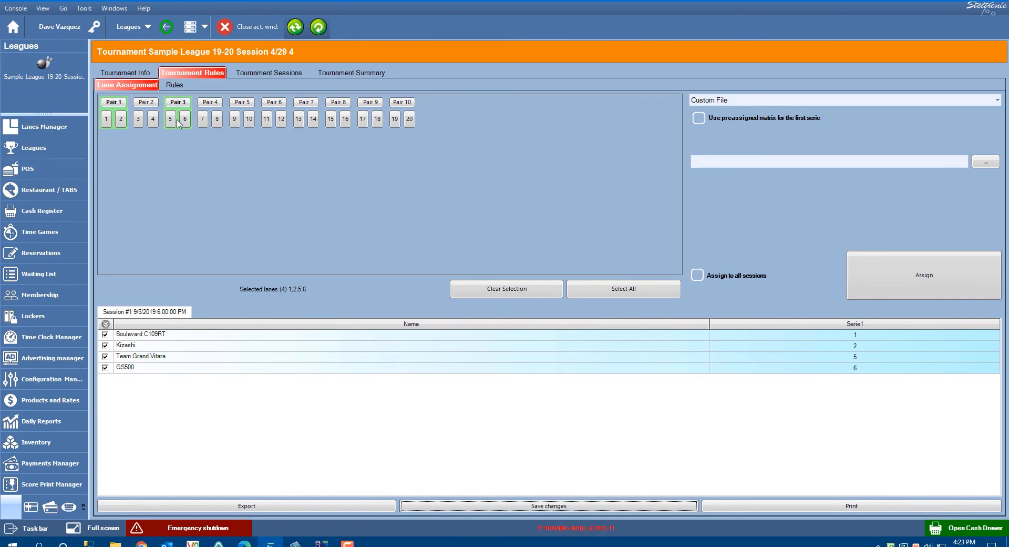
- Reopen Sample League 19-20 from the played tournaments, check its session's teams and lanes, and close it again
left_click(257, 74)
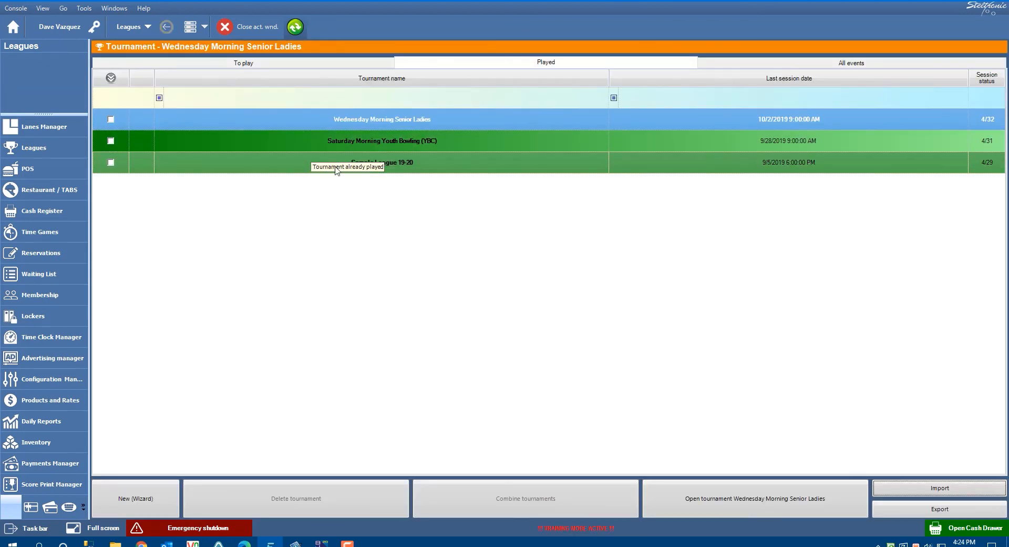
left_click(432, 167)
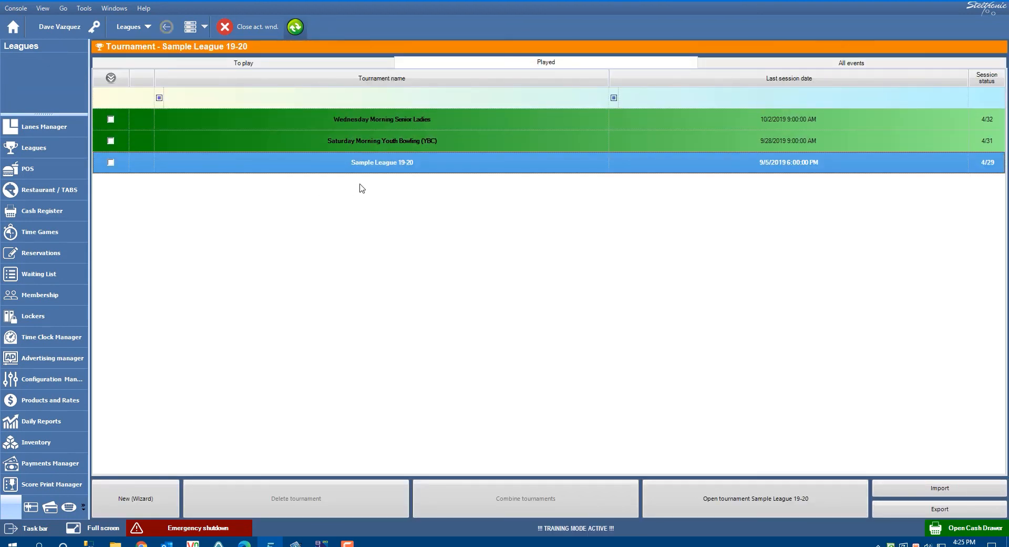
left_click(110, 163)
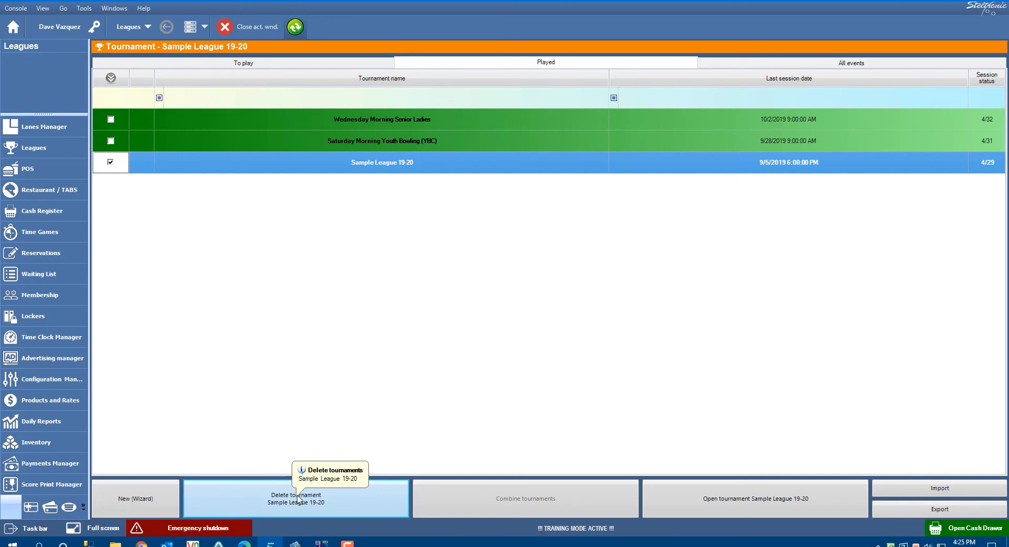
left_click(683, 501)
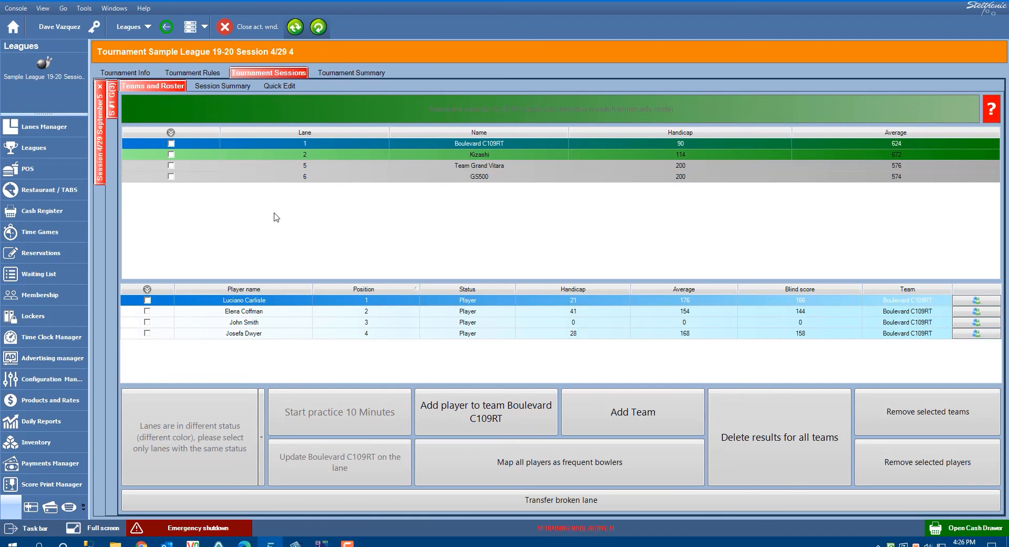
left_click(255, 30)
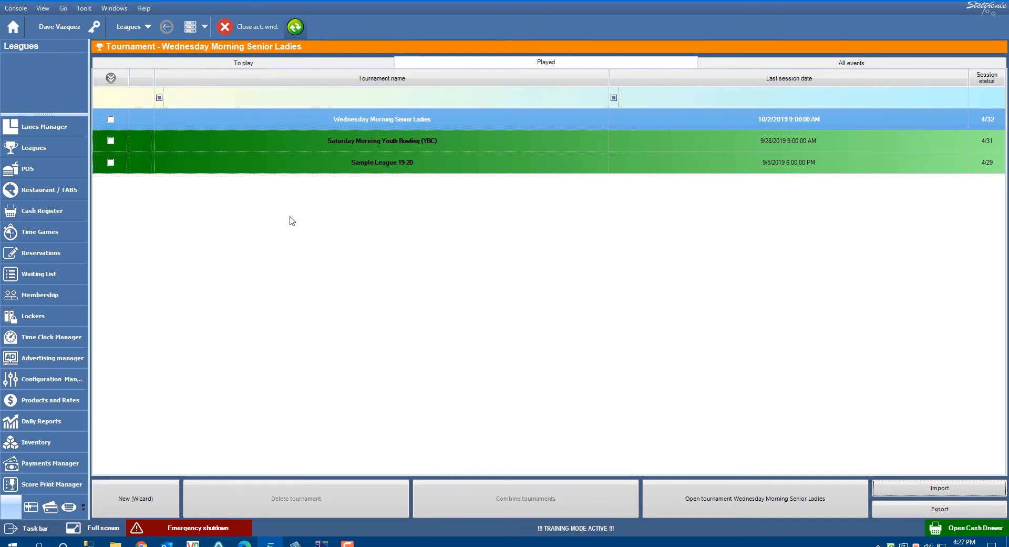